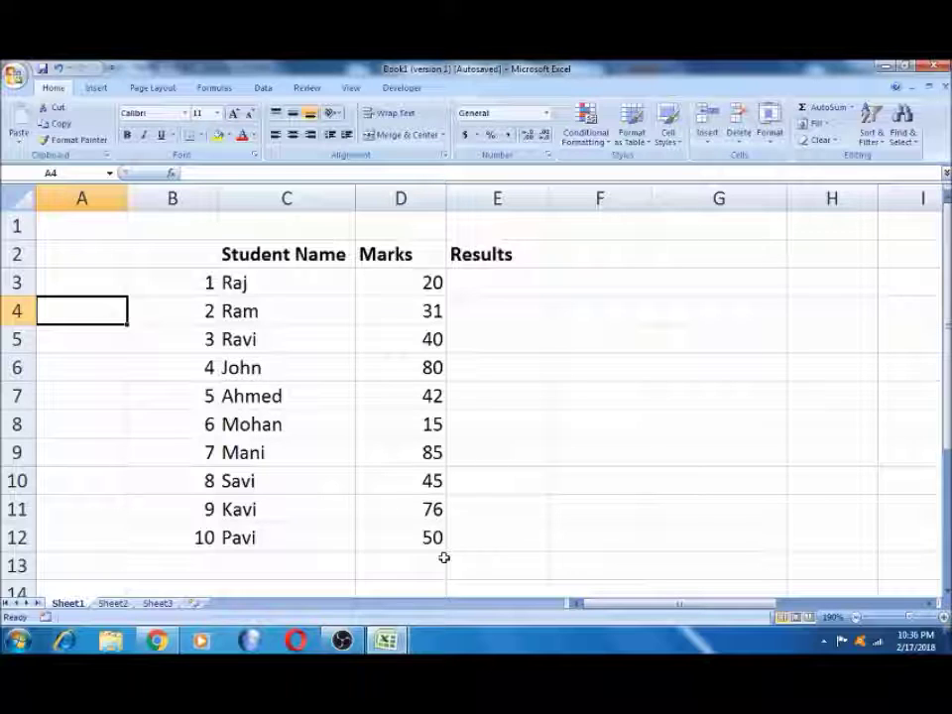
Look over the table headings and select the Results cell E3.
left_click(422, 283)
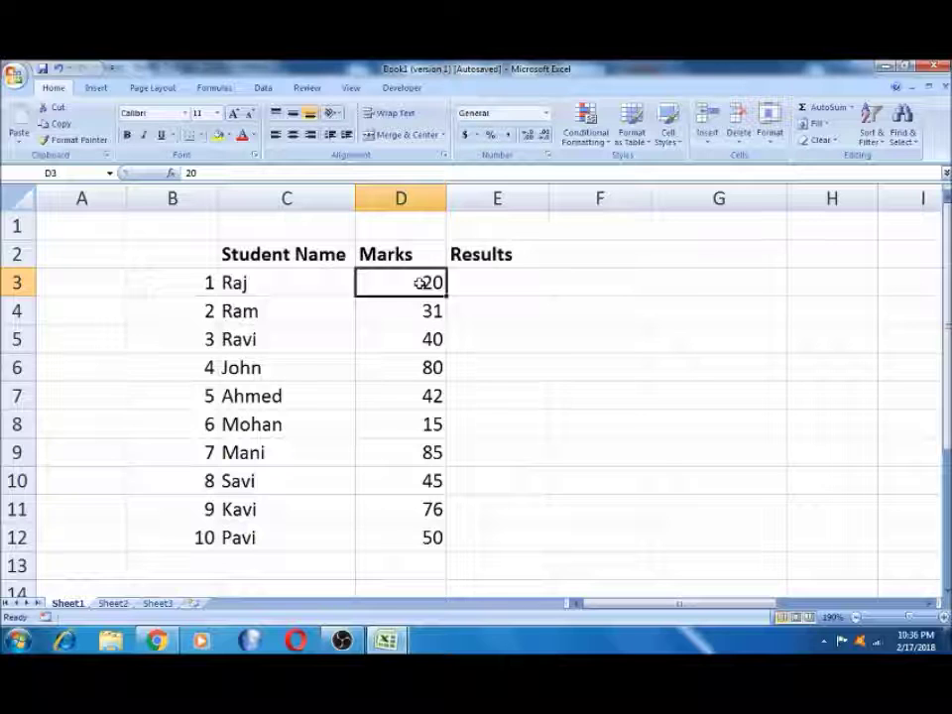
key("Right")
key("Left")
key("Left")
key("Left")
key("Up")
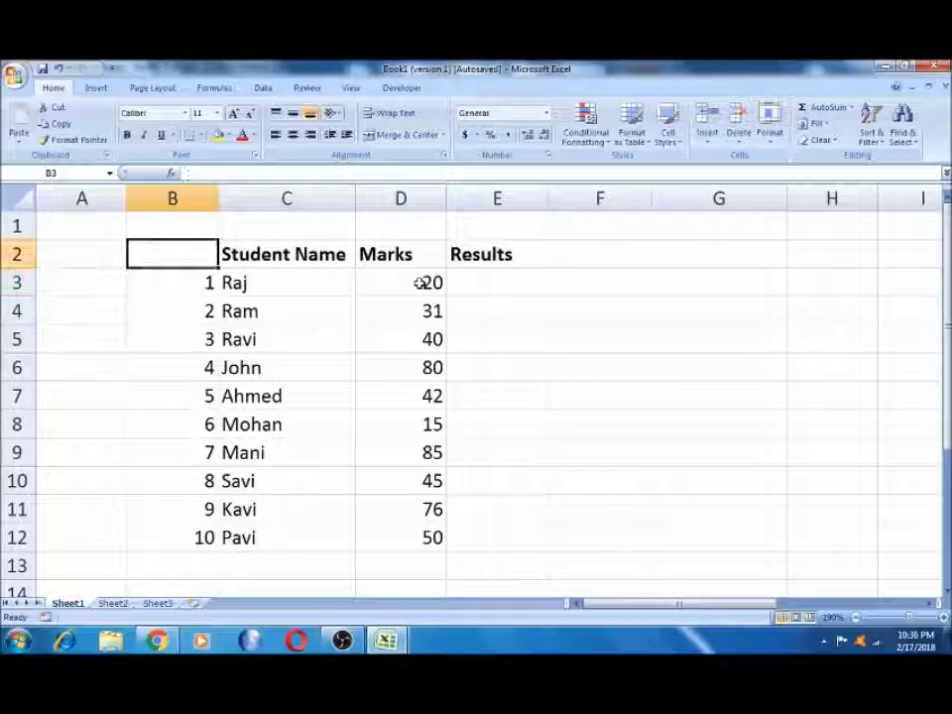
key("Right")
key("Right")
key("Left")
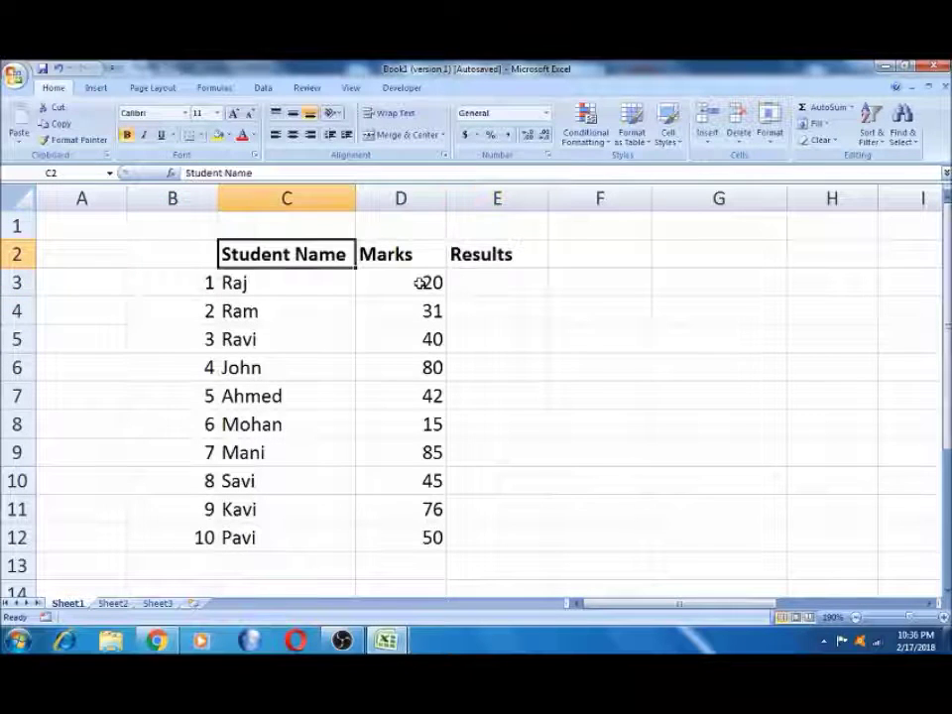
key("Right")
key("Right")
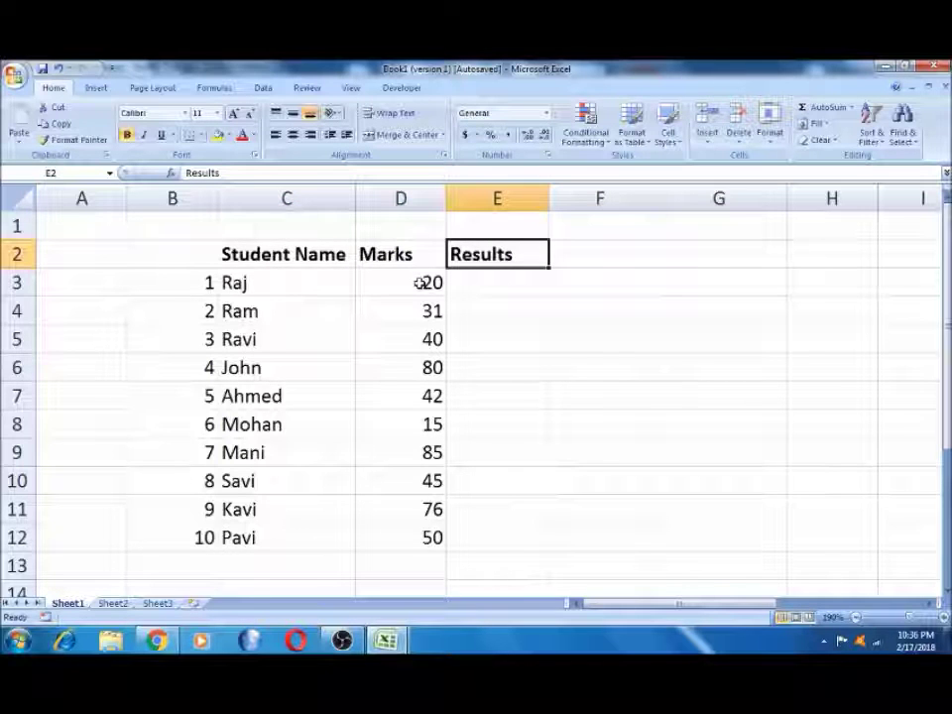
key("Down")
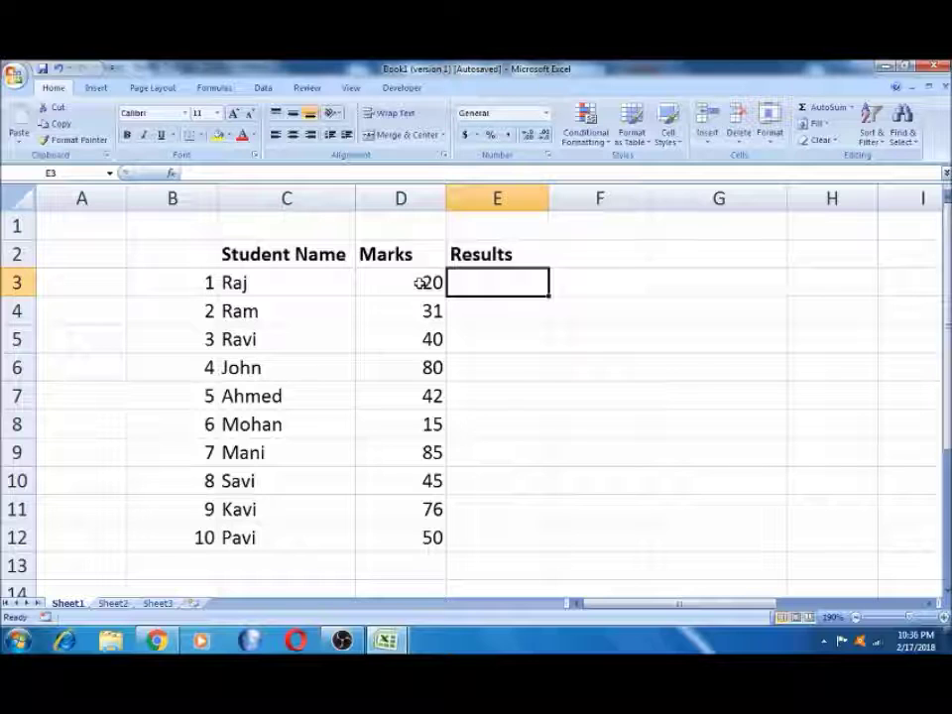
Start an =IF entry in E3, then cancel it, leaving E3 empty.
type("=if")
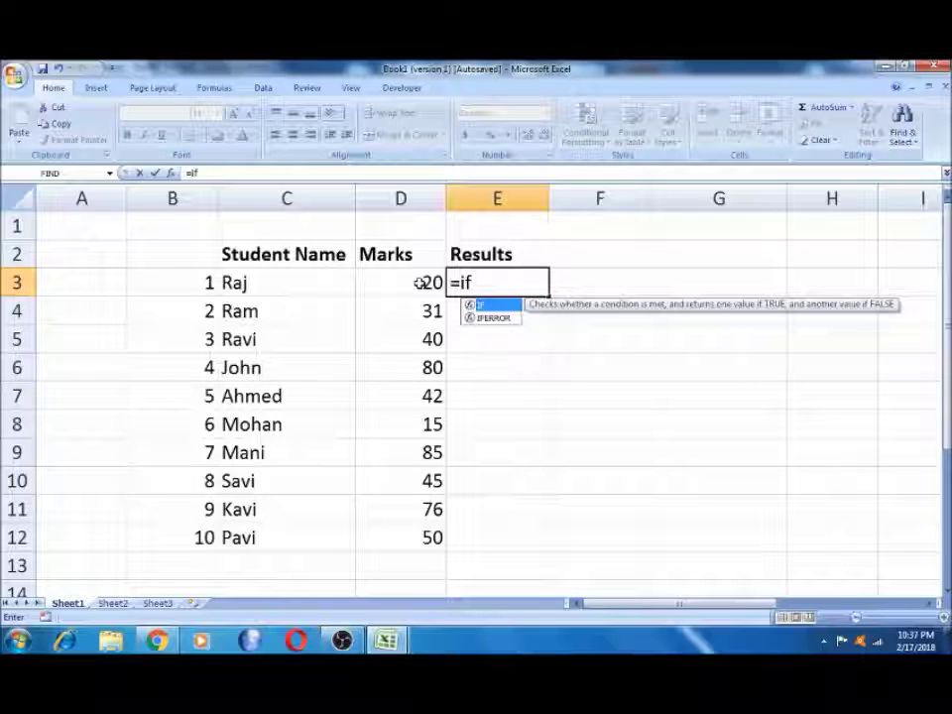
key("Tab")
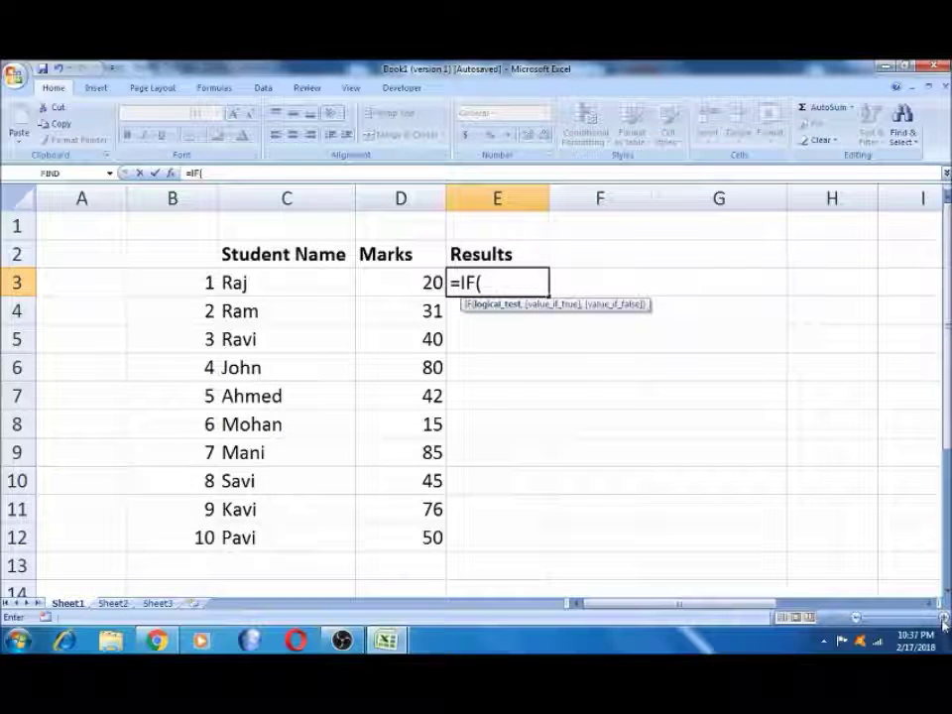
key("Escape")
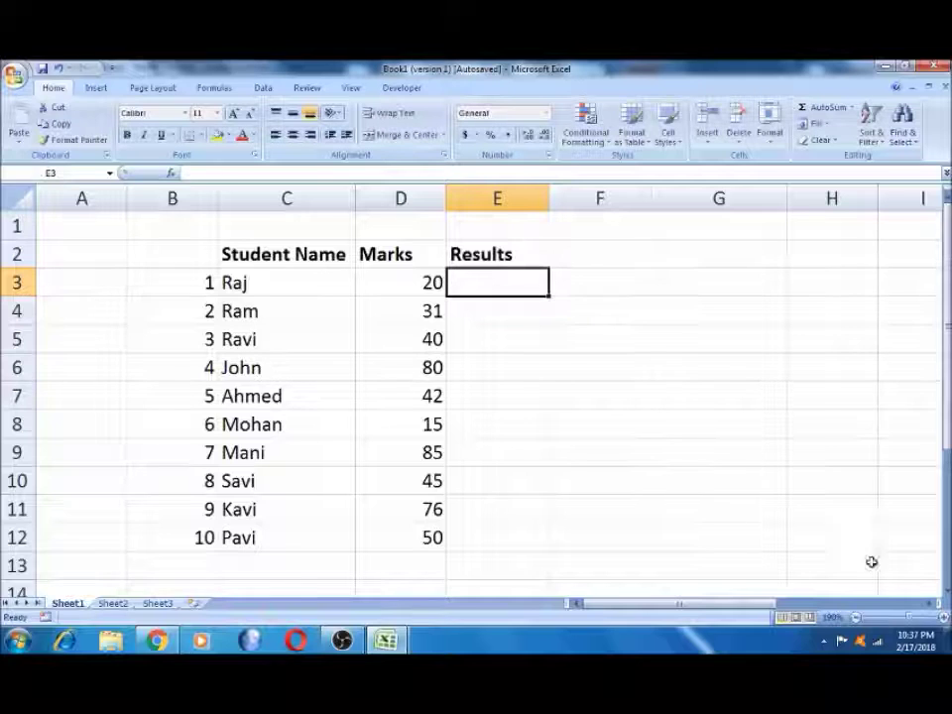
Zoom the sheet in to about 270% on the marks table.
left_click_drag(907, 617, 915, 617)
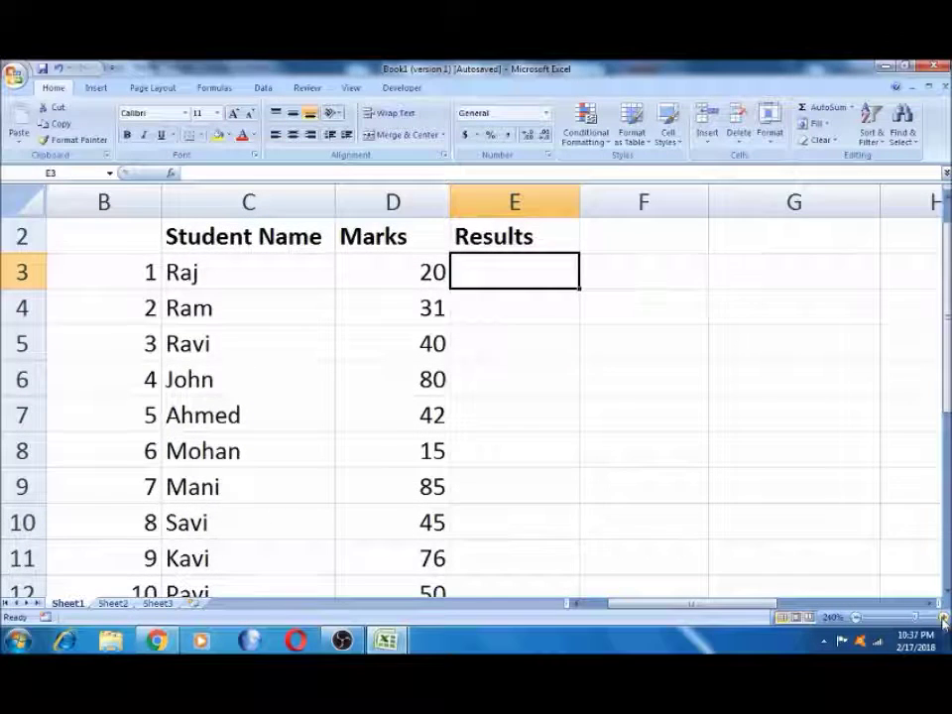
scroll(704, 466, "up", 1)
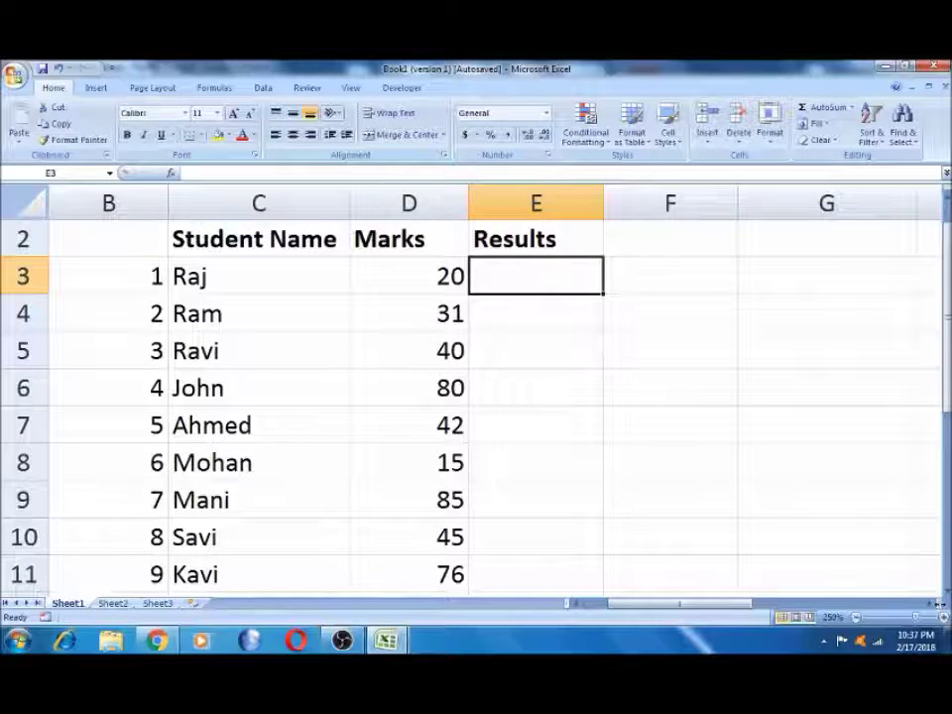
scroll(698, 364, "up", 2)
left_click_drag(948, 298, 948, 263)
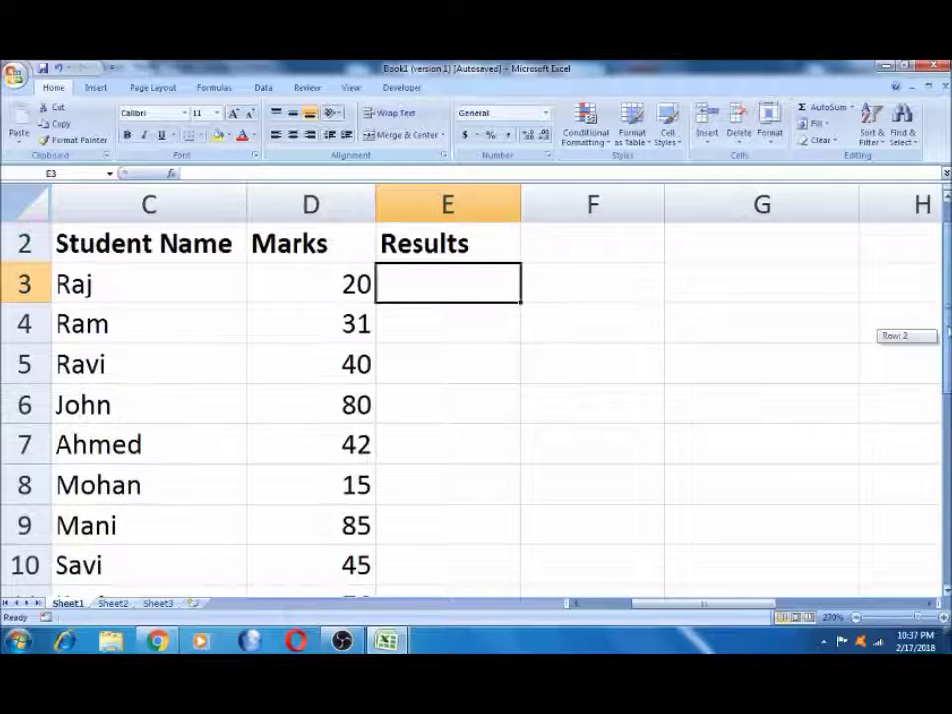
Enter =IF(D3=>40,"Pass","Fail") in E3 to rate marks of 40 or more as Pass.
type("=")
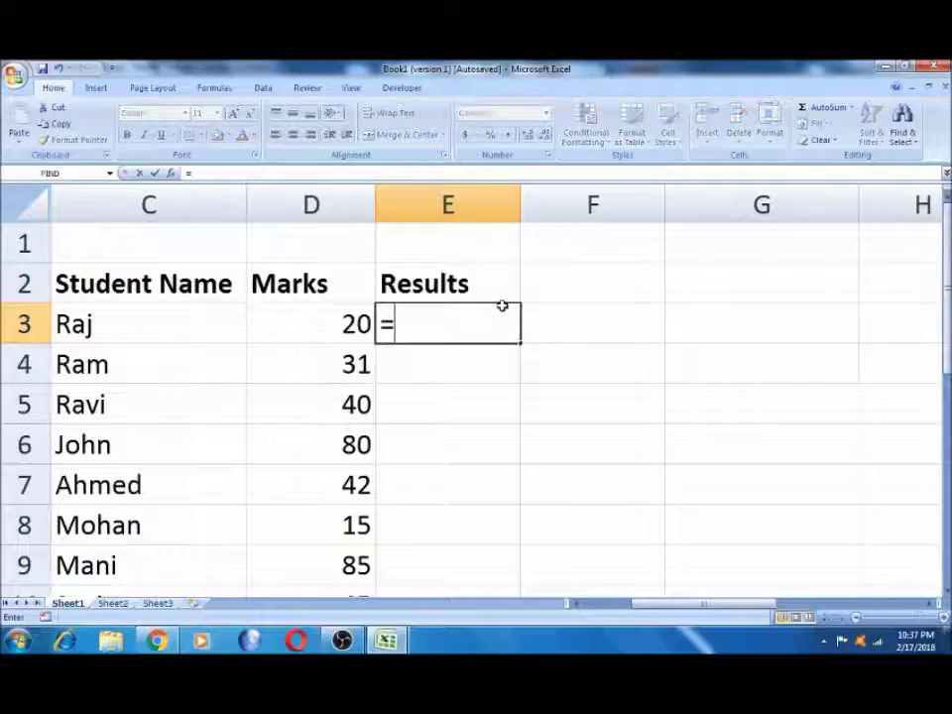
type("if")
key("Tab")
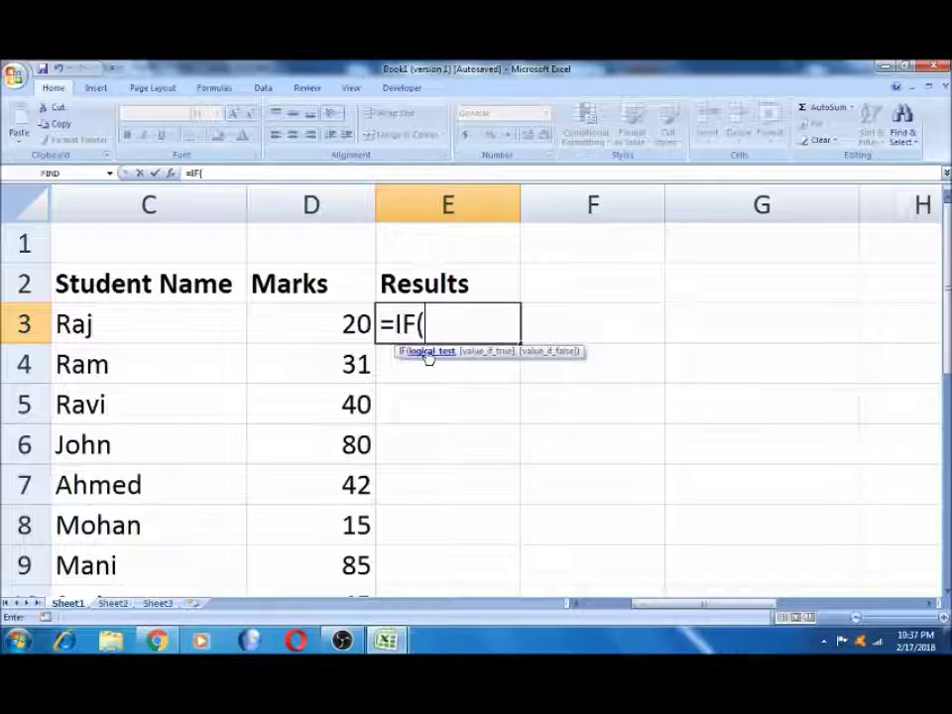
left_click(339, 327)
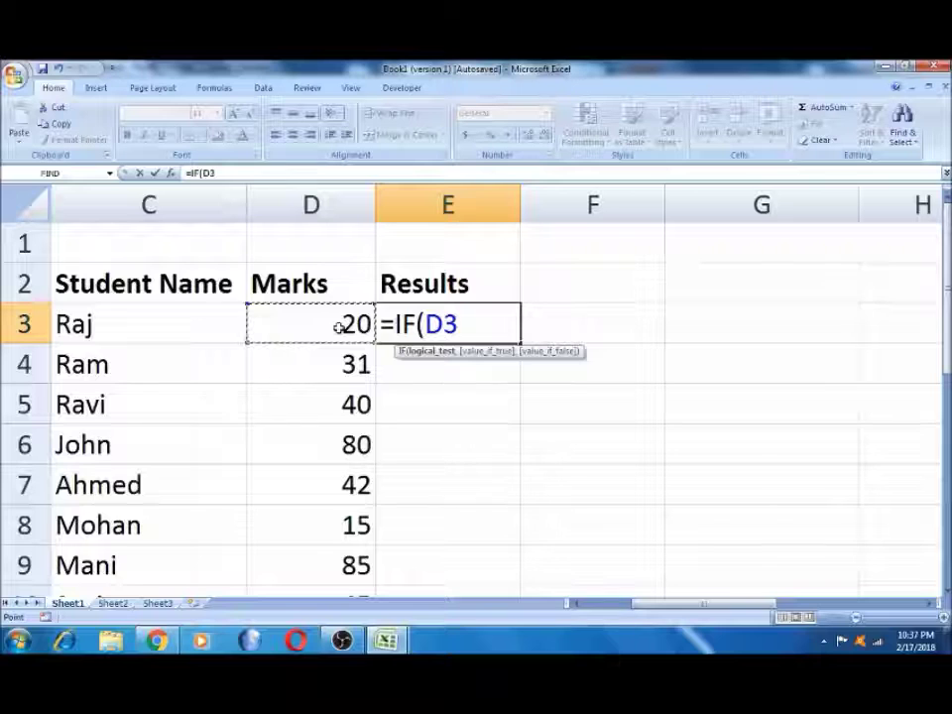
type("=>")
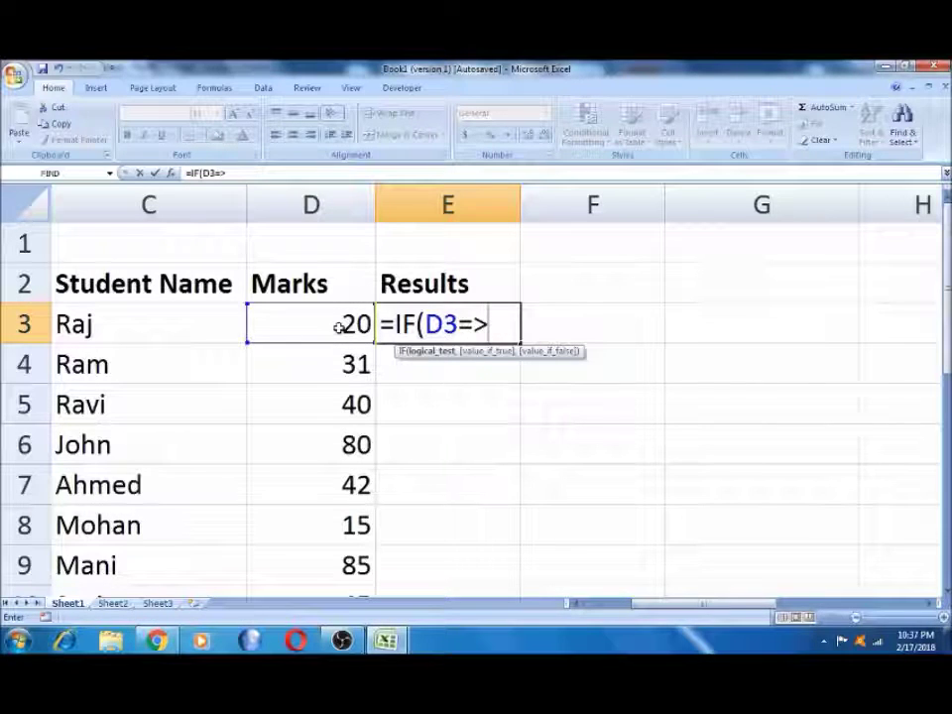
type("40")
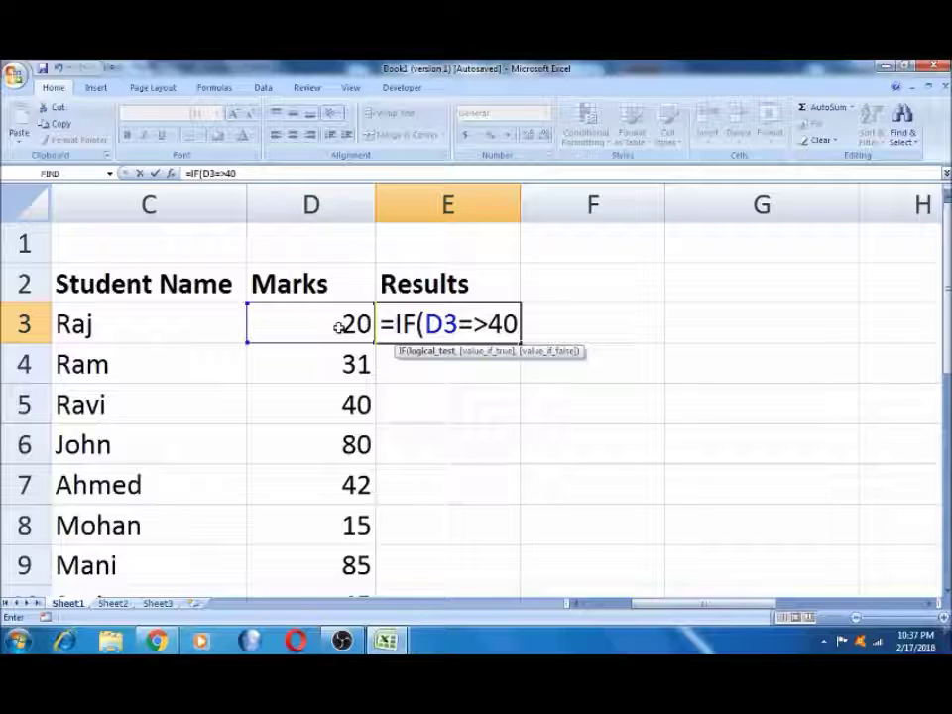
type(",")
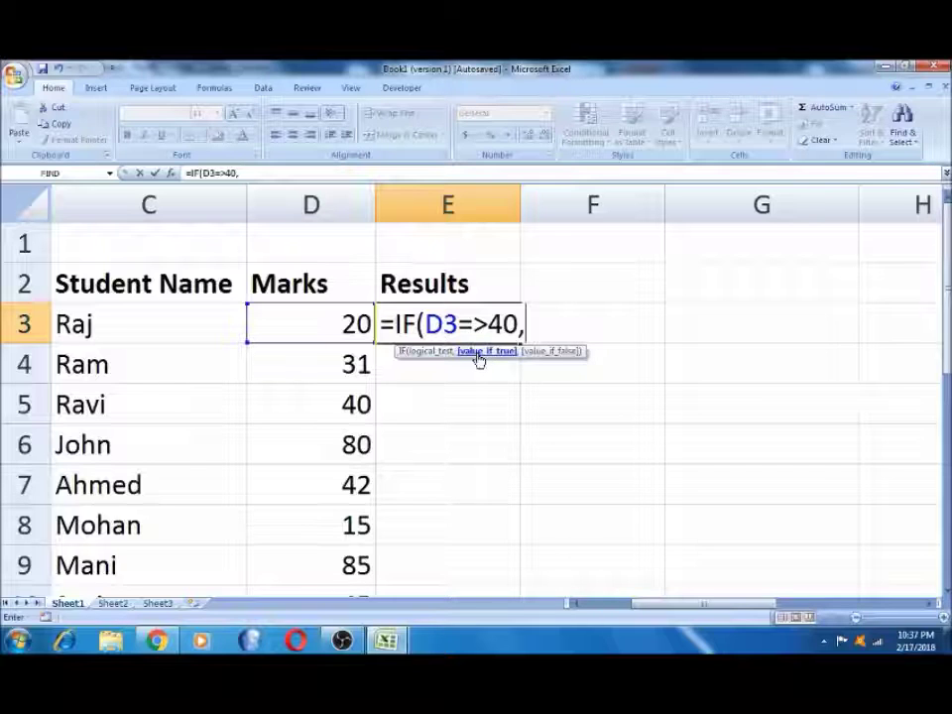
type("\"P")
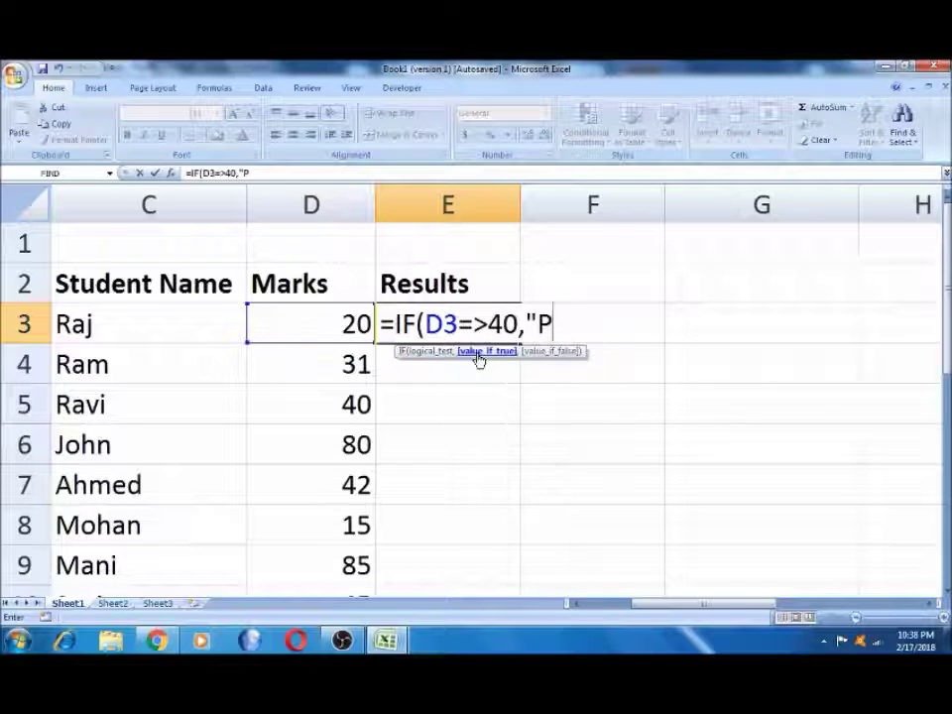
type("ass")
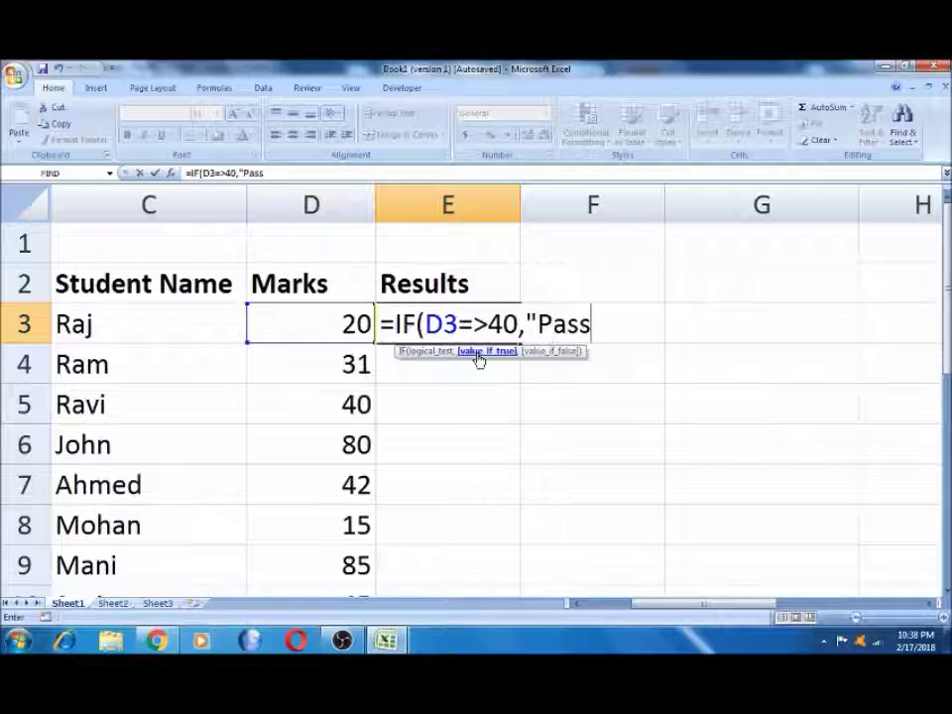
type("\",")
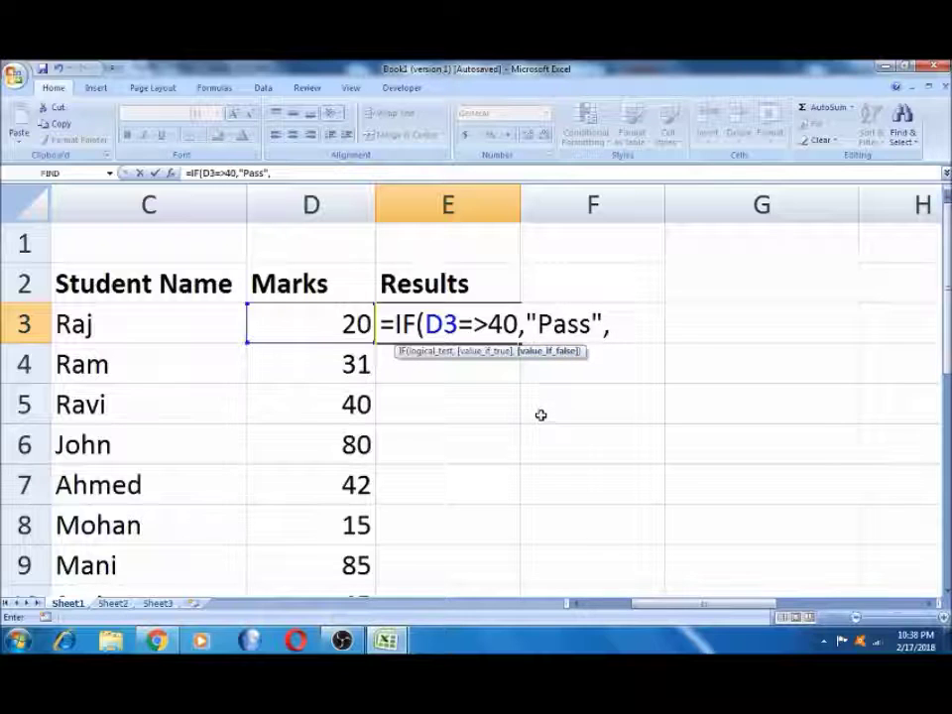
type("\"")
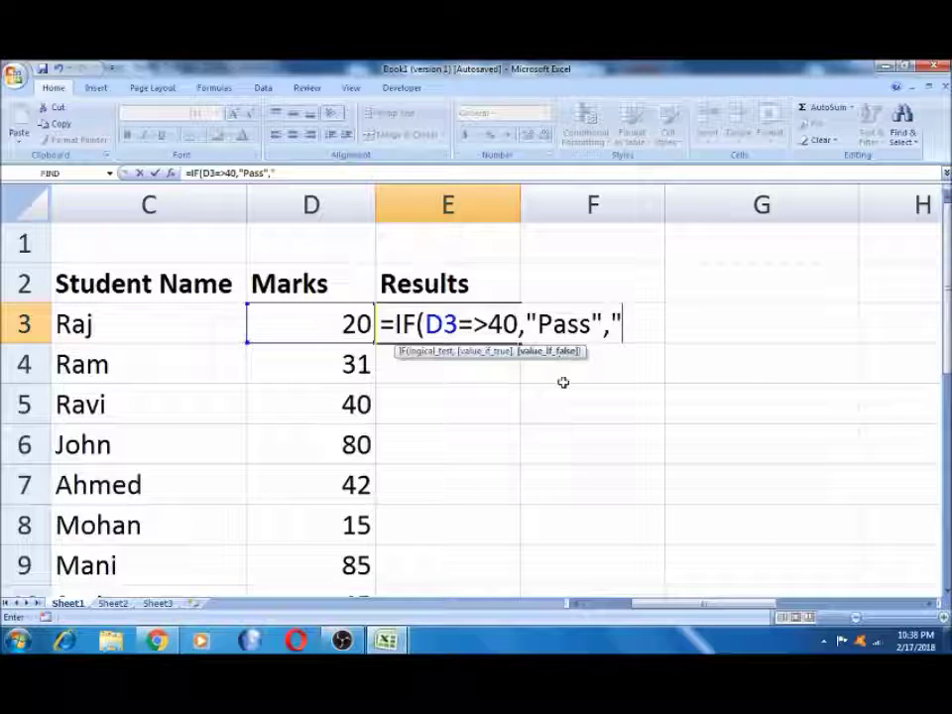
type("G")
key("BackSpace")
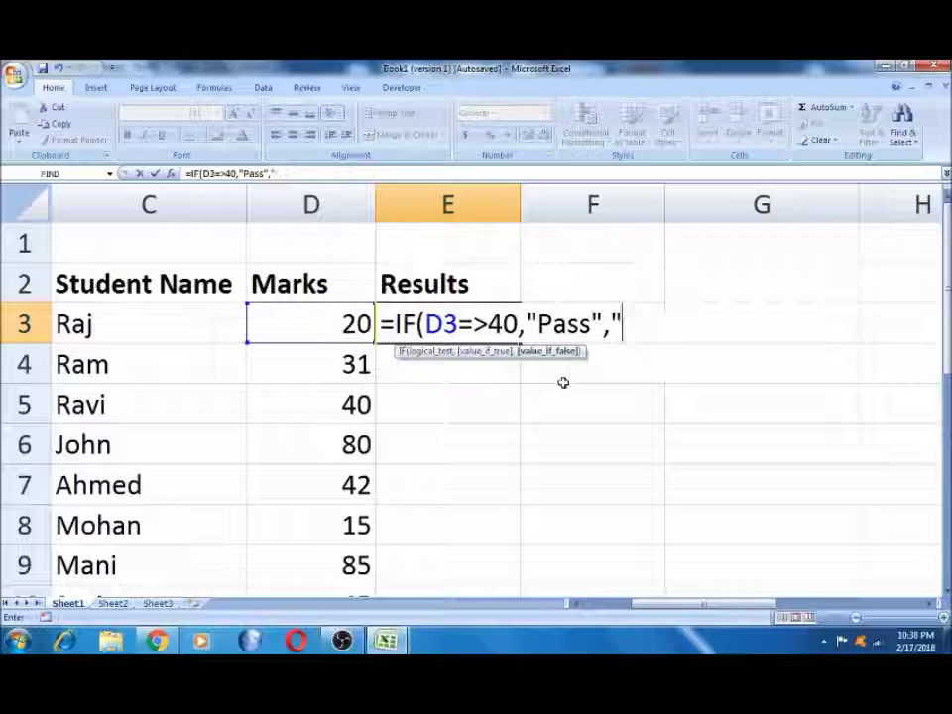
type("Fail\")")
key("Return")
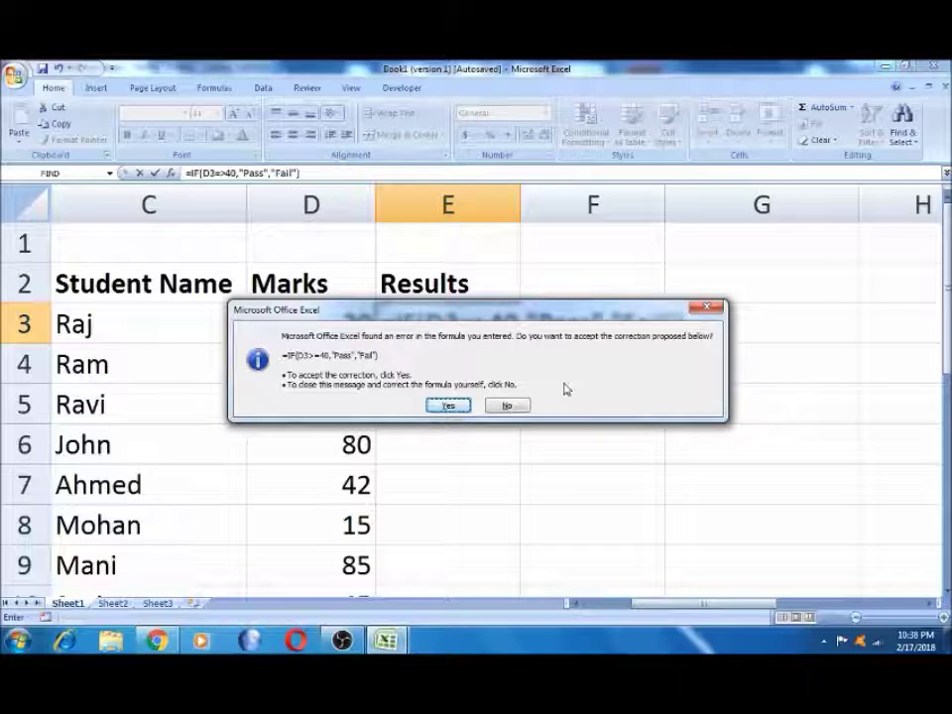
Accept Excel's correction to =IF(D3>=40,"Pass","Fail") and check that E3 shows Fail.
key("Return")
left_click(504, 311)
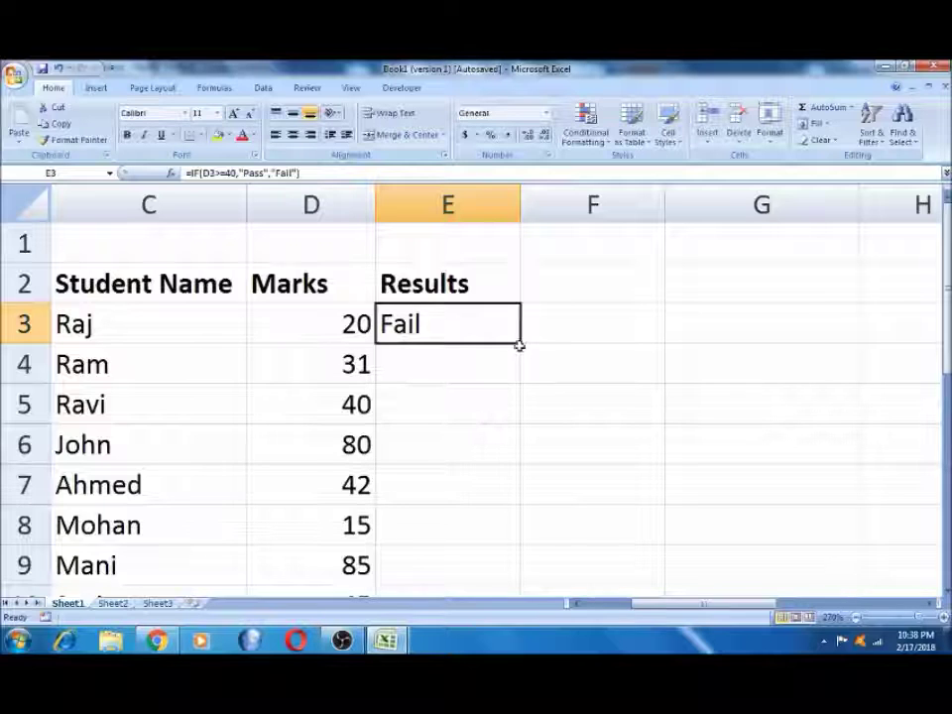
Fill the Pass/Fail formula down the Results column and review the results.
double_click(520, 343)
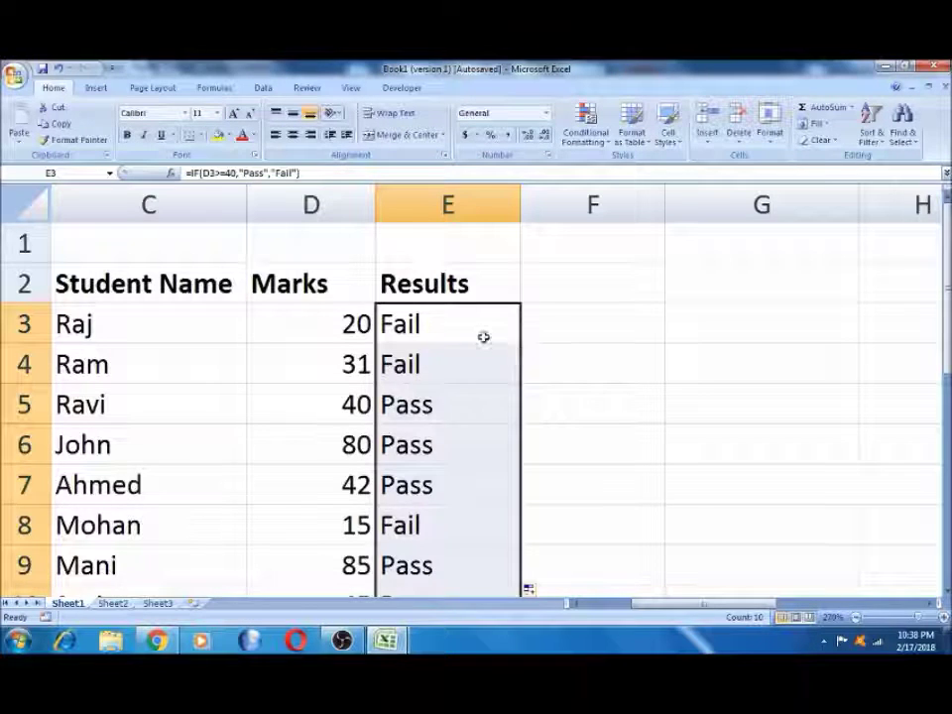
left_click(474, 328)
key("Down")
key("Down")
key("Down")
key("Down")
key("Down")
key("Down")
key("Down")
key("Up")
key("Up")
key("Up")
key("Up")
key("Up")
key("Up")
key("Down")
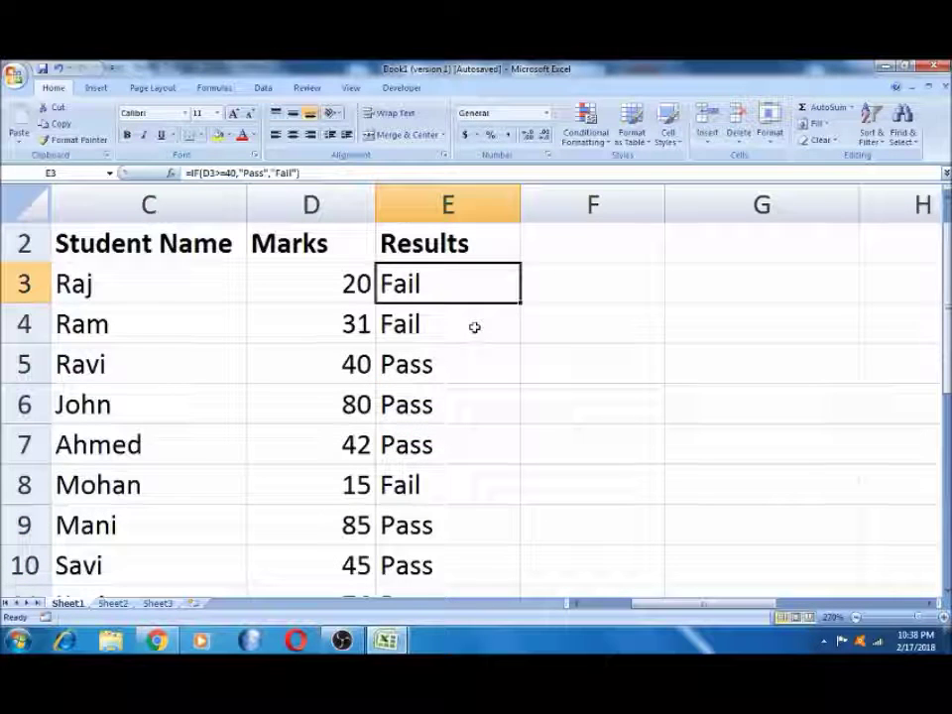
key("Down")
key("Down")
Replace the mark in D5 with 25.
key("Left")
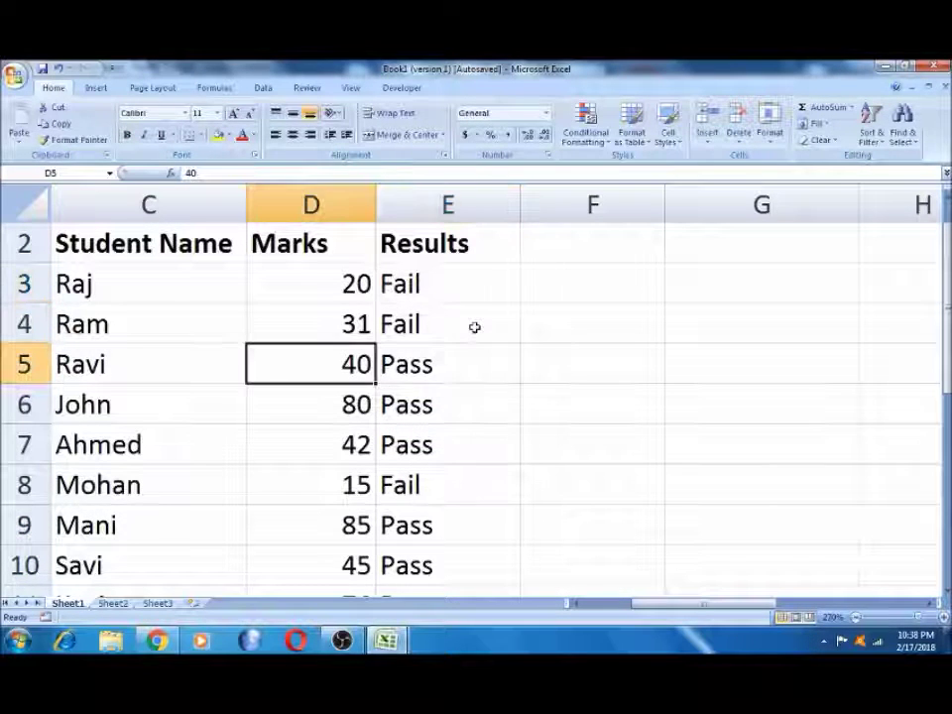
key("Right")
key("Left")
key("Up")
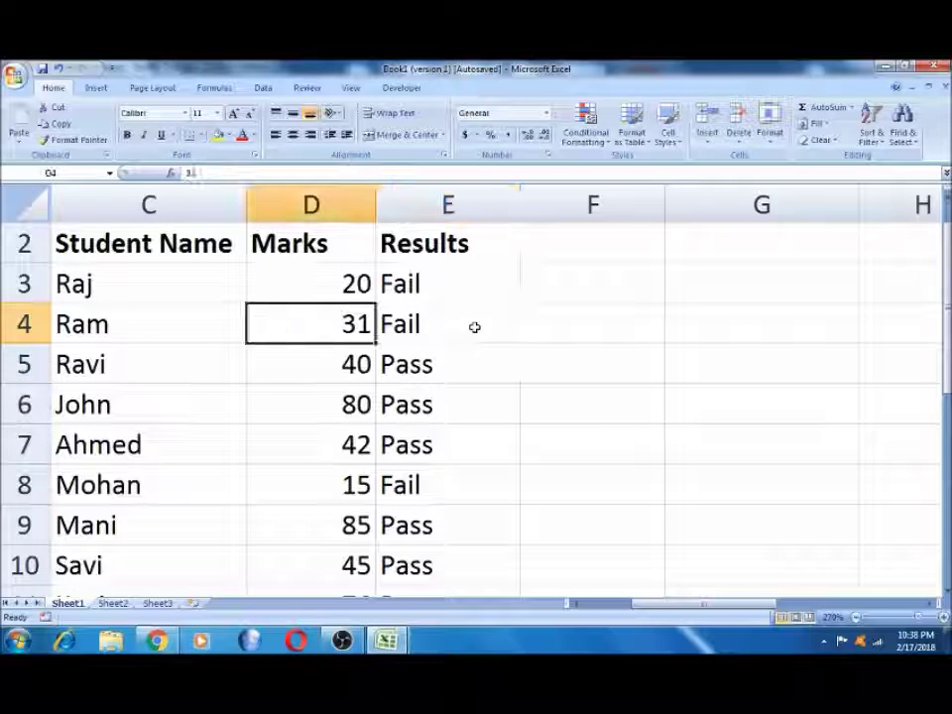
key("Down")
key("Right")
key("Left")
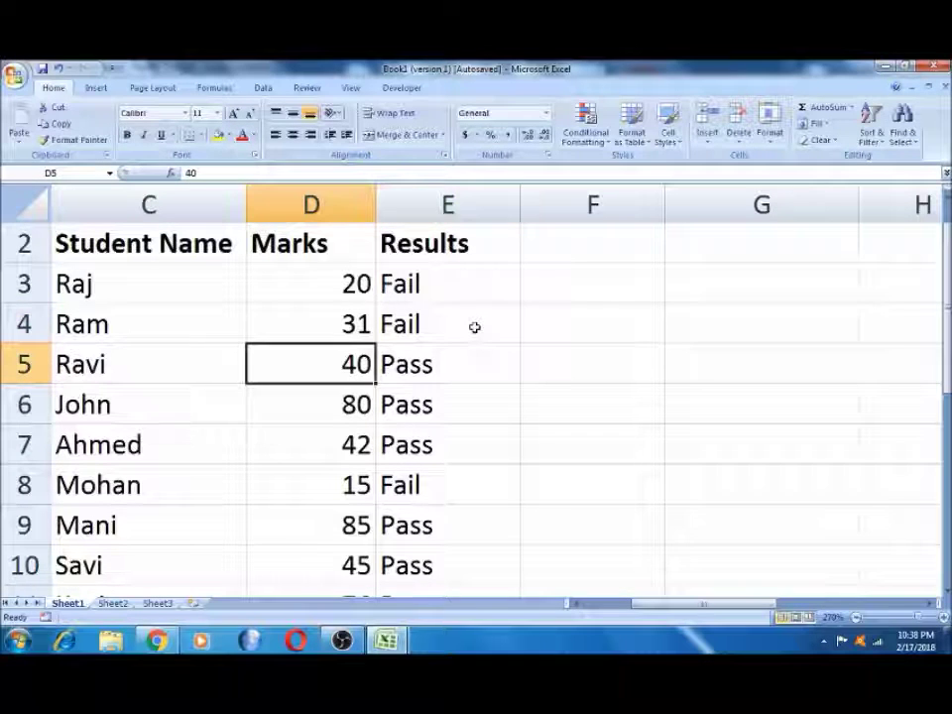
type("2")
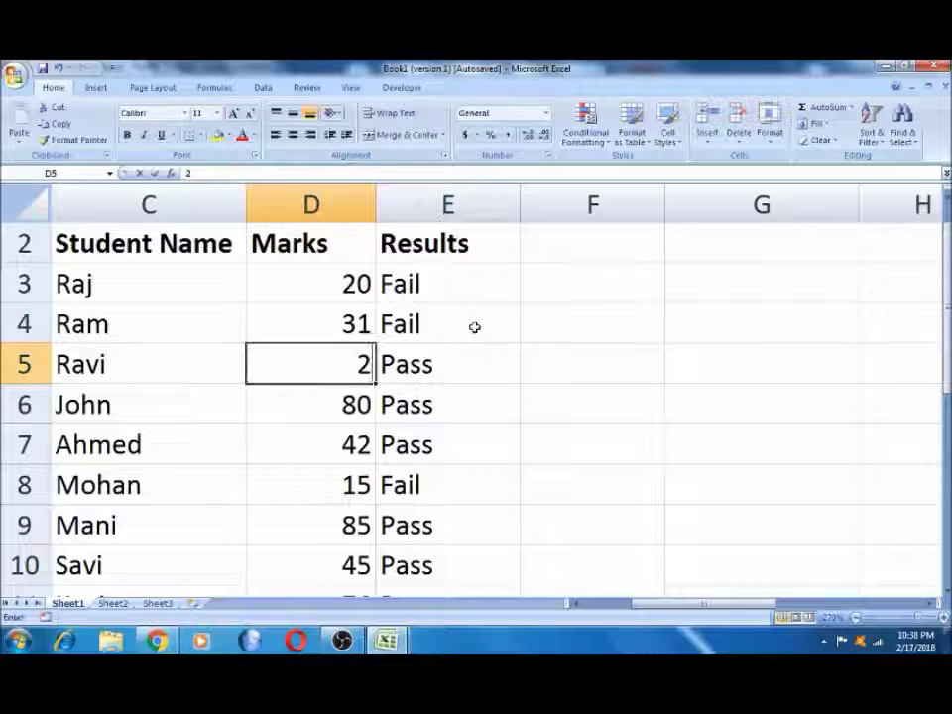
type("5")
key("Right")
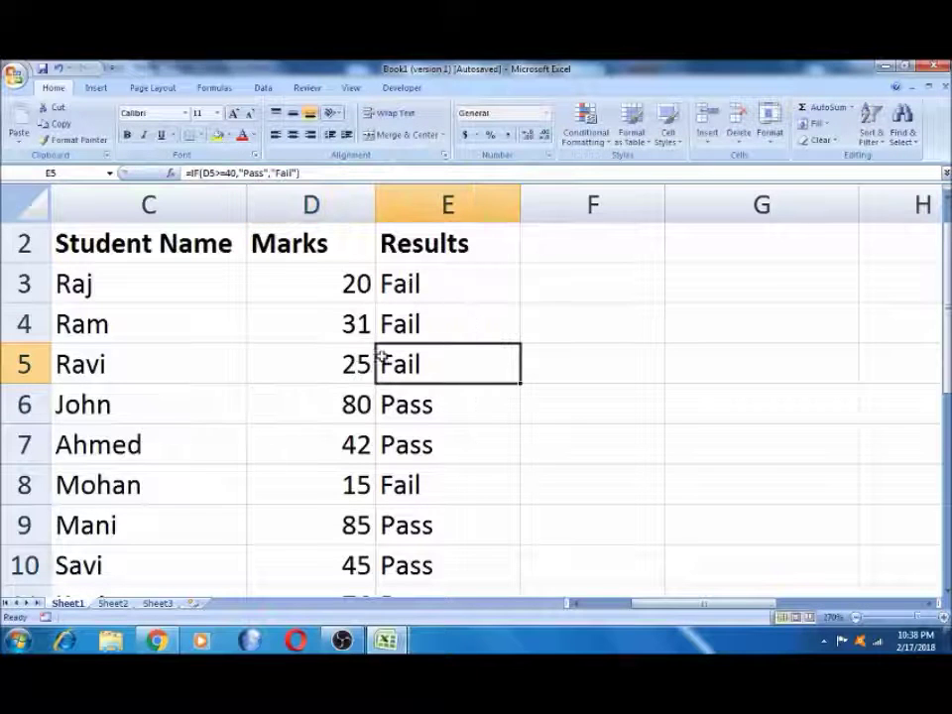
Change D5's mark to 80 so E5 turns to Pass.
left_click(359, 364)
type("80")
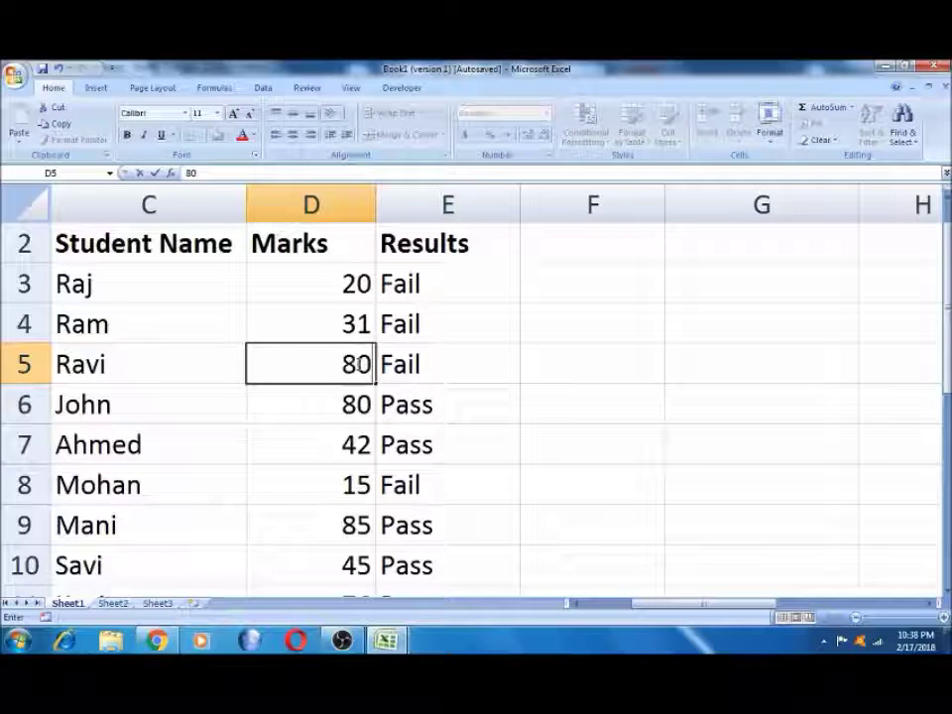
key("Right")
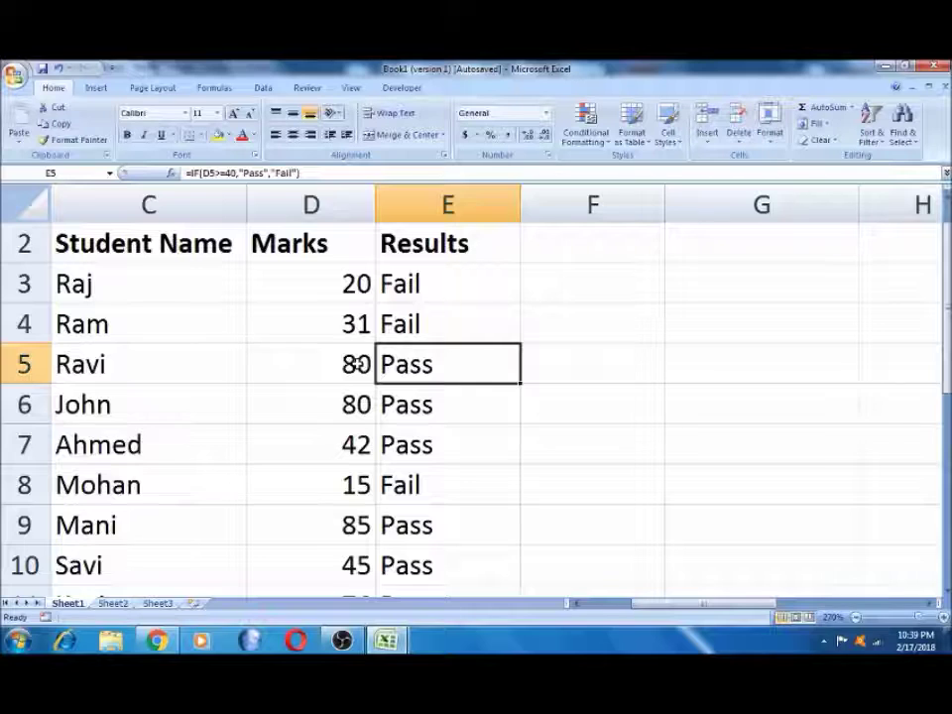
key("Right")
key("Right")
key("Right")
key("Right")
key("Right")
key("Down")
key("Down")
key("Down")
Select the Marks/Ratings table and copy it.
key("shift+Right")
key("shift+Down")
key("shift+Down")
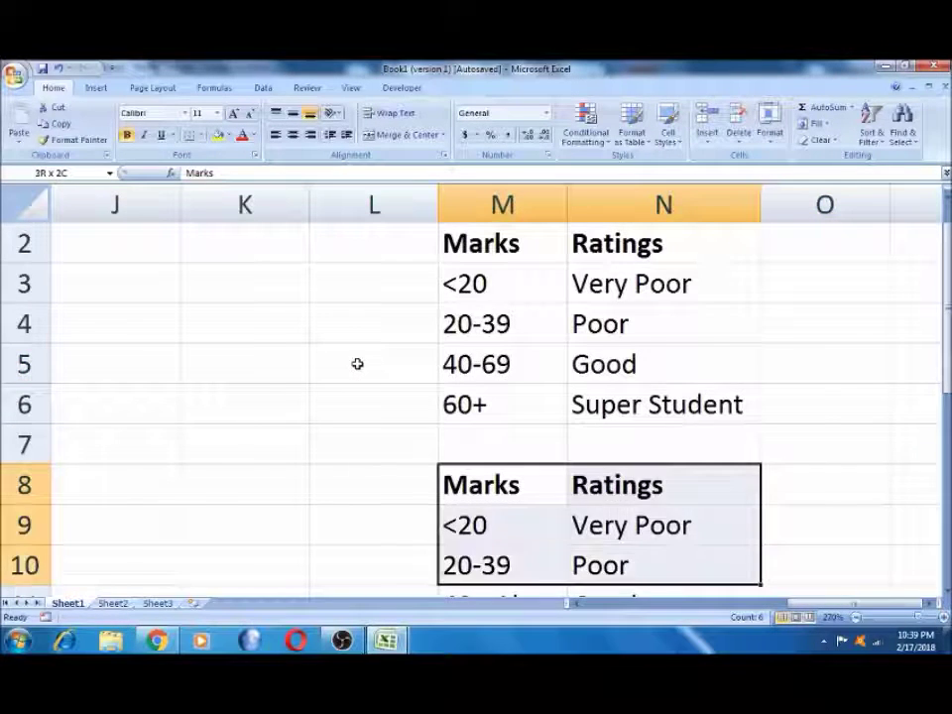
key("shift+Down")
key("shift+Down")
key("ctrl+c")
Paste the Marks/Ratings table at F3 beside the student list.
key("Left")
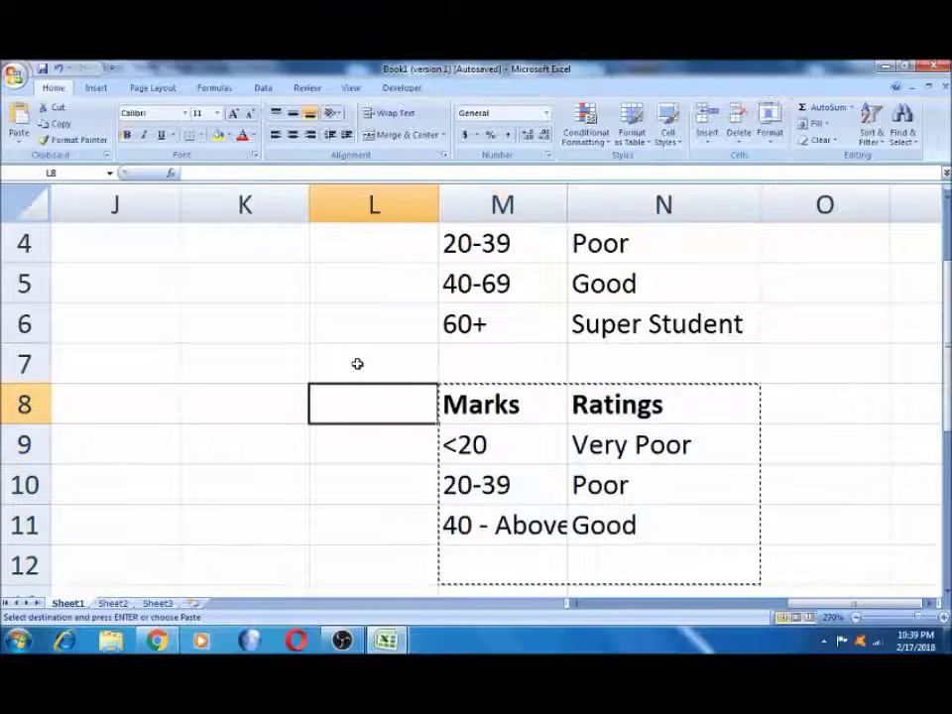
key("Left")
key("Left")
key("Left")
key("Left")
key("Left")
key("Left")
key("Up")
key("Up")
key("Right")
key("Right")
key("Right")
key("Right")
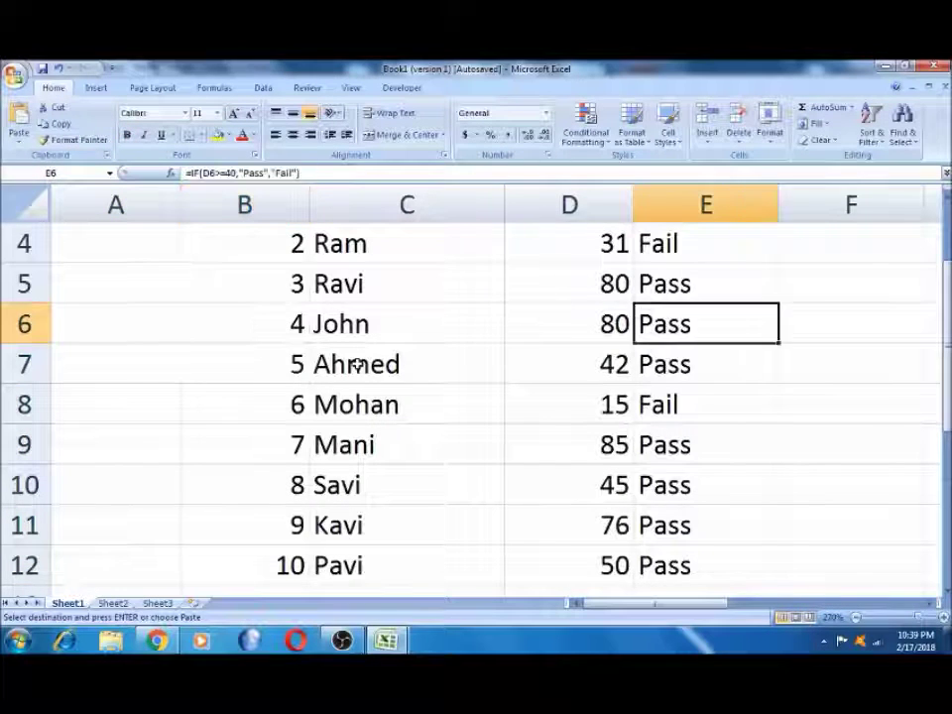
key("Right")
key("Up")
key("Up")
key("Up")
key("Up")
key("Up")
key("Down")
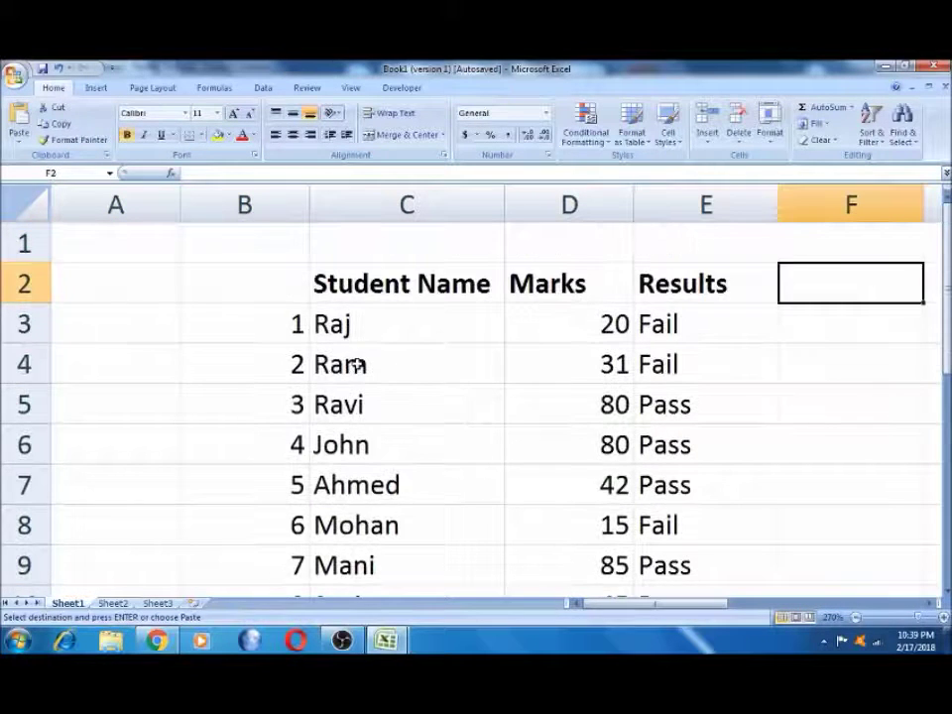
key("Down")
key("ctrl+v")
key("Right")
key("Right")
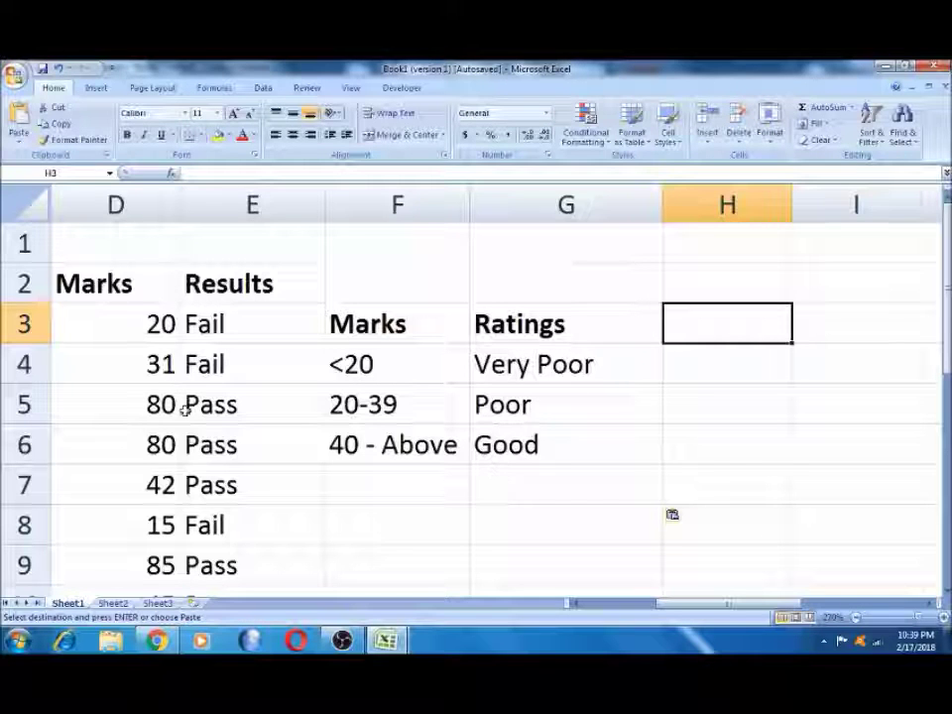
Clear the old Pass/Fail results from E3 down the Results column.
left_click(236, 322)
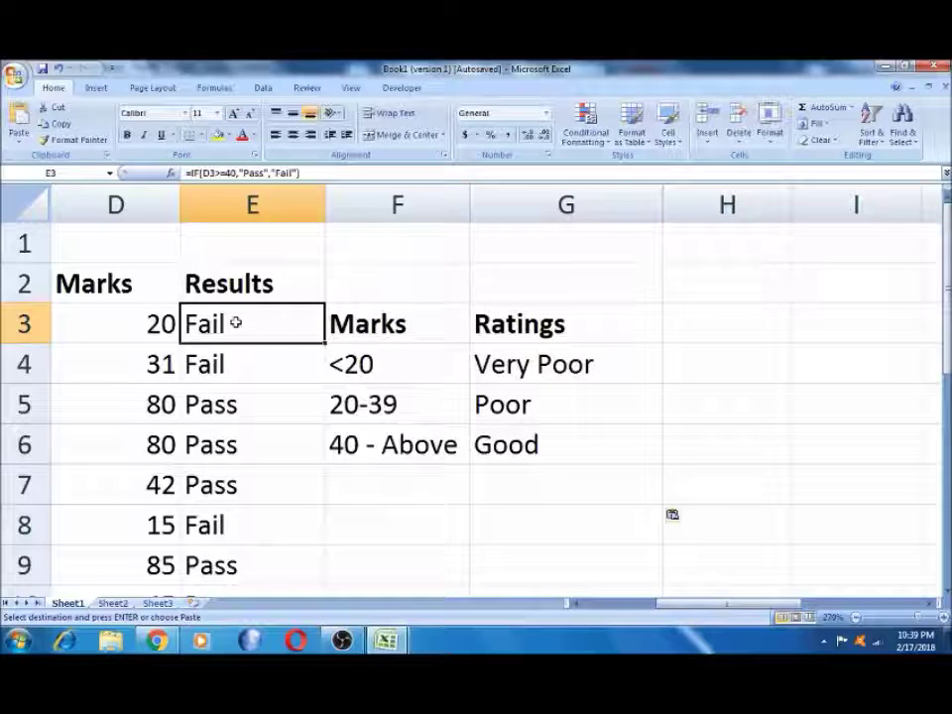
key("ctrl+shift+Down")
key("Delete")
scroll(236, 322, "up", 1)
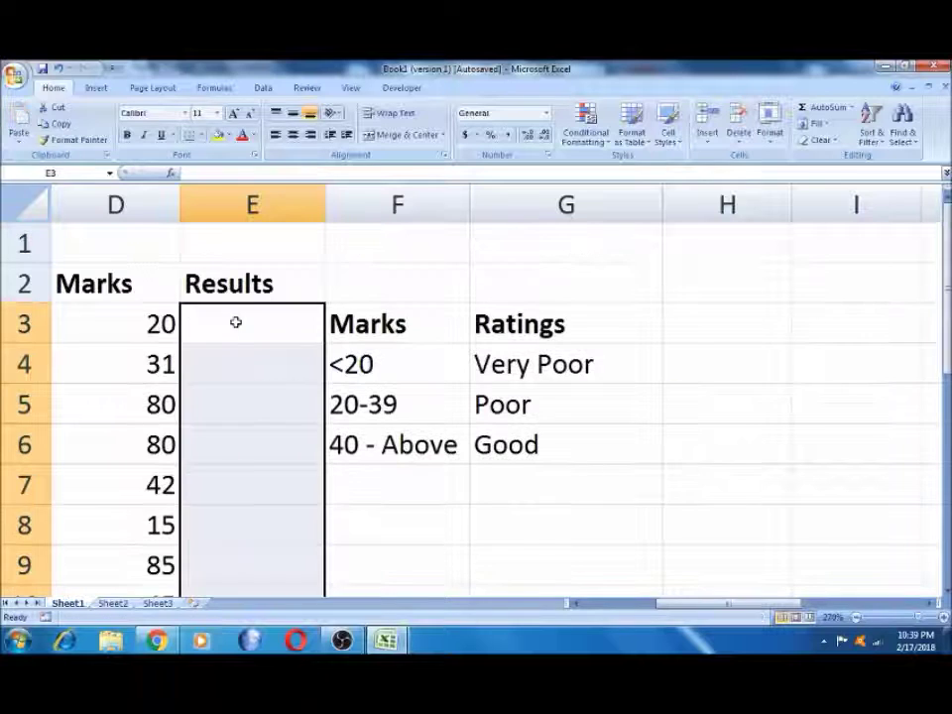
left_click(236, 323)
key("Left")
key("Left")
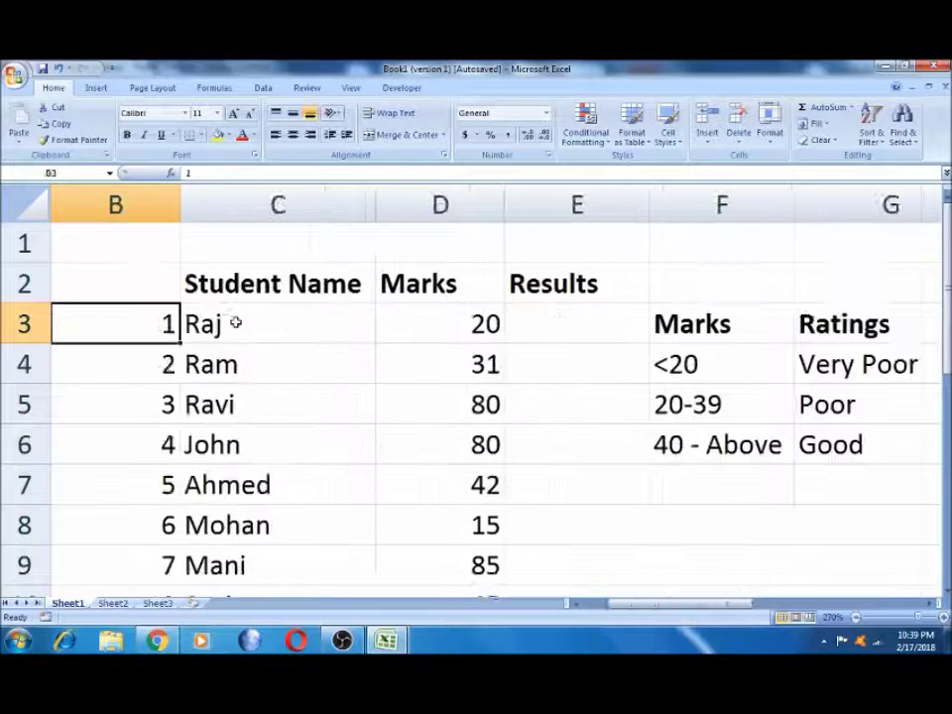
key("Right")
key("Right")
key("Right")
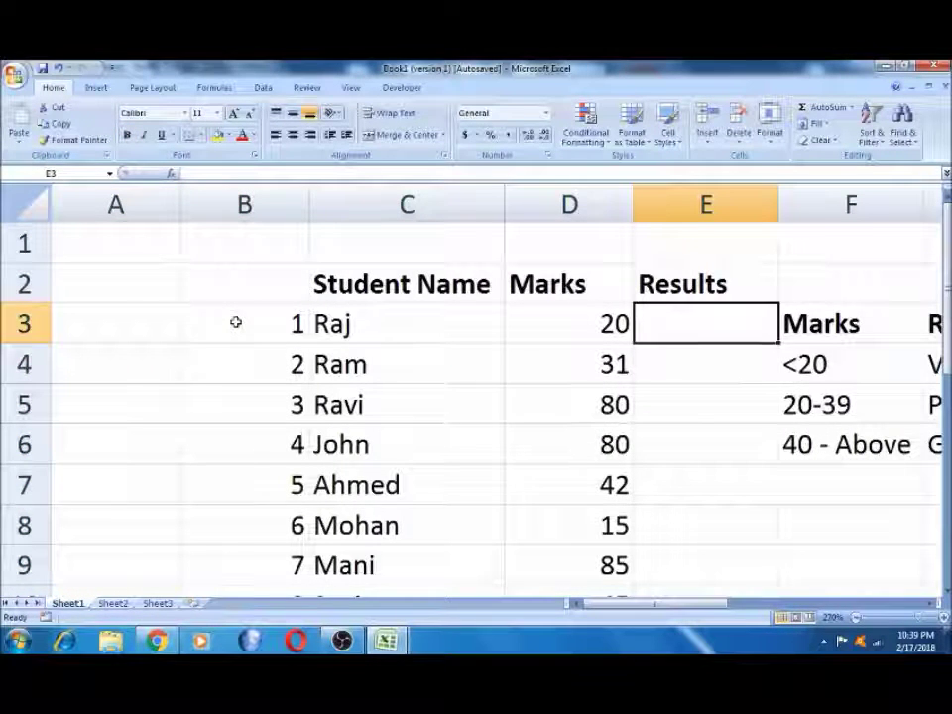
Start E3's formula as =IF(D3<20,"Very Poor", followed by a second if.
type("=if")
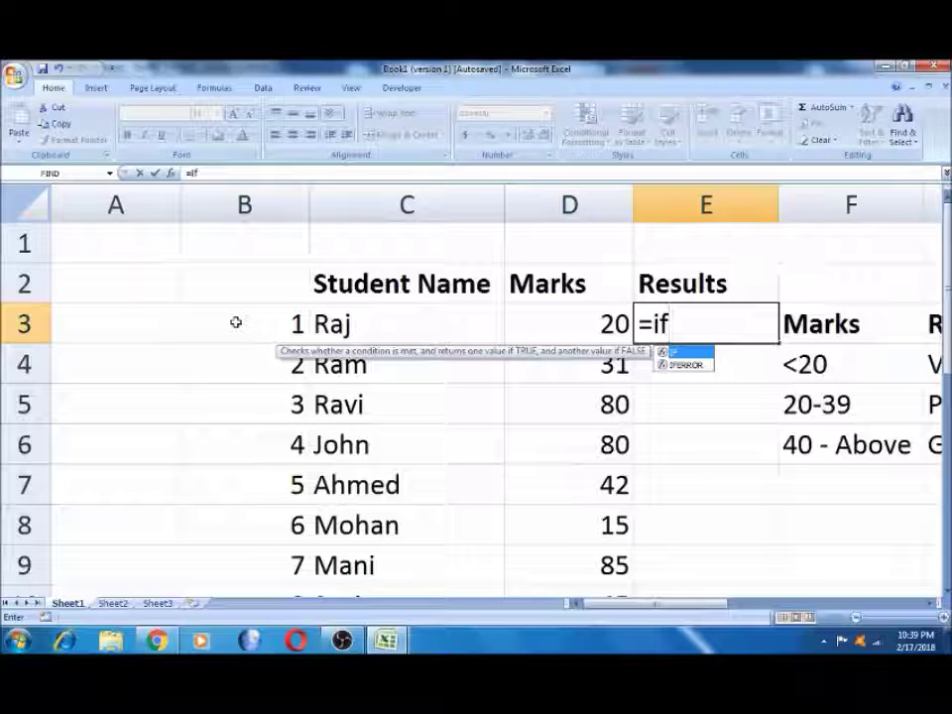
key("Tab")
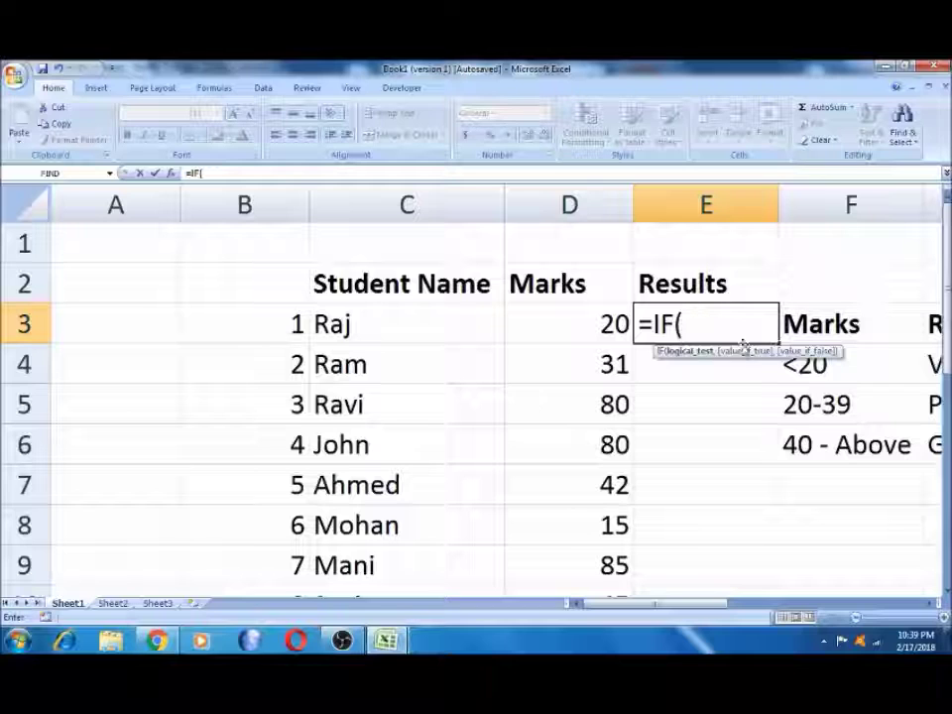
left_click(612, 325)
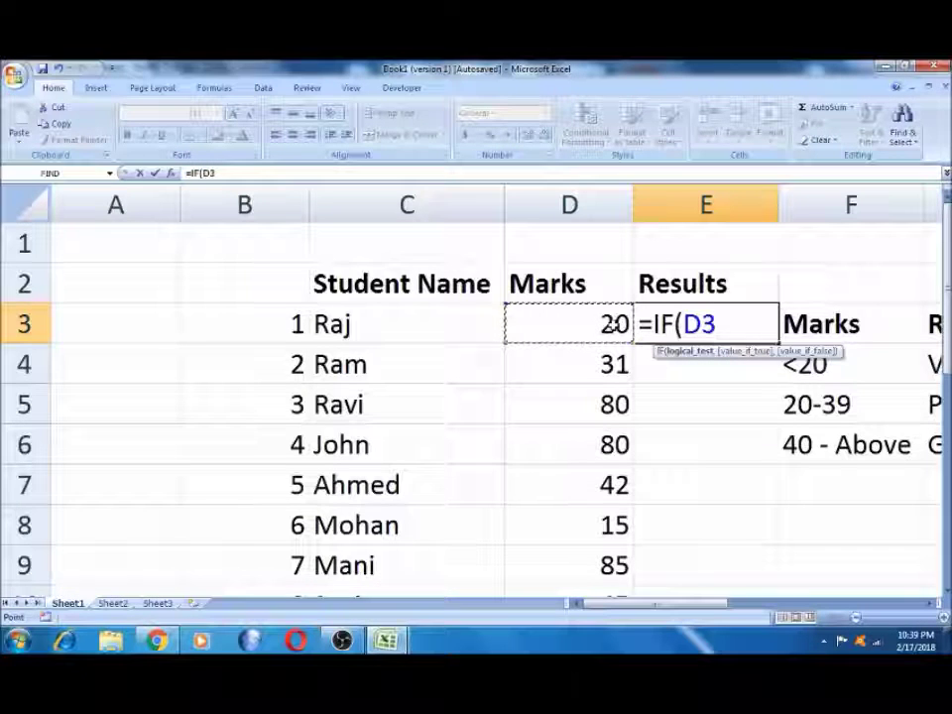
type("<")
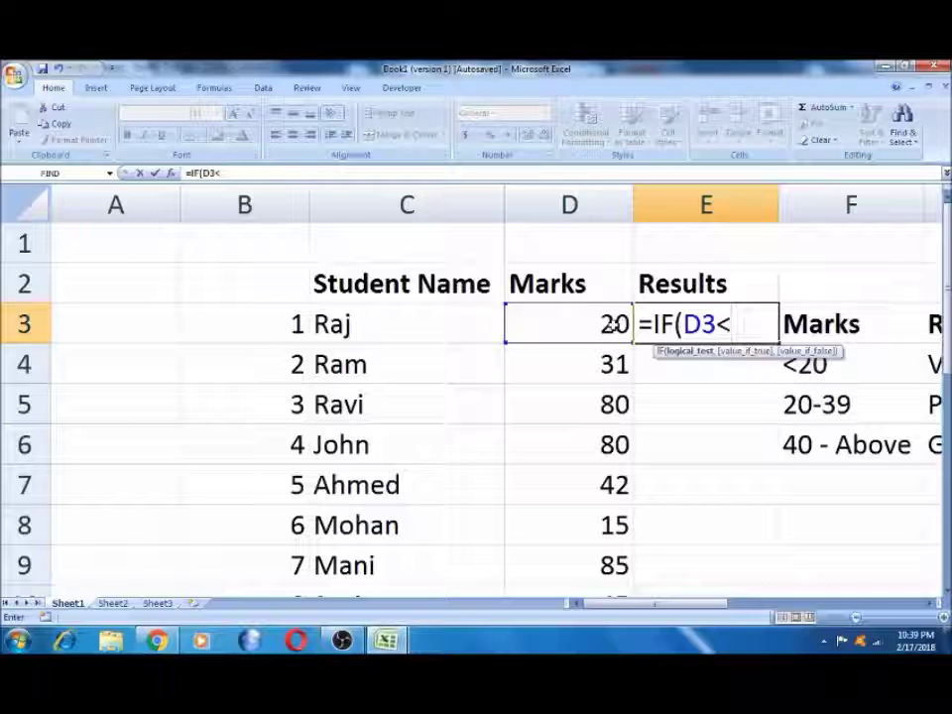
type("20")
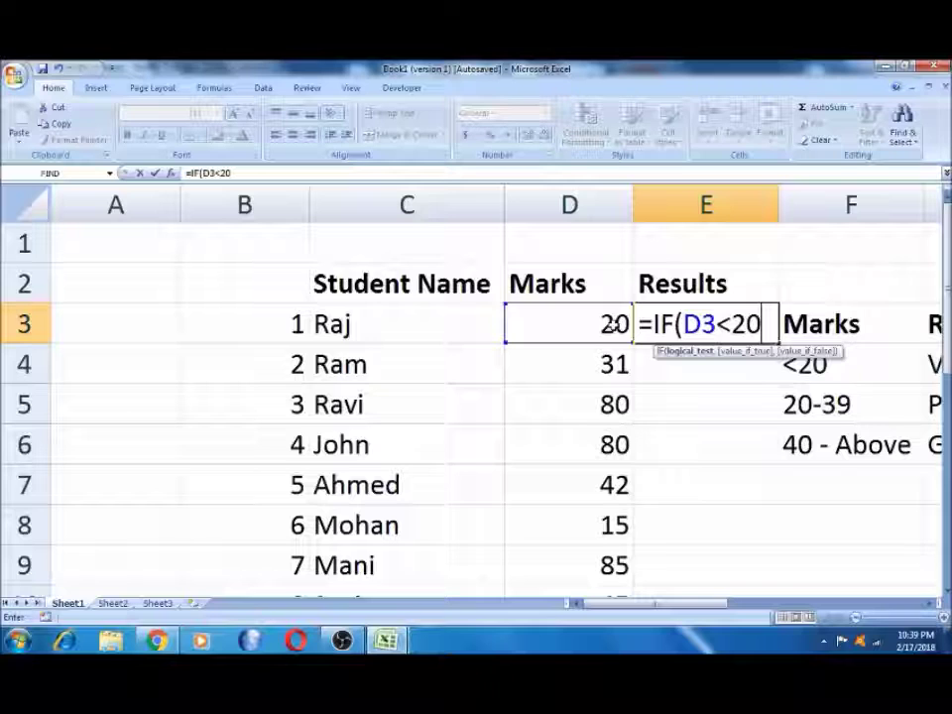
type(",")
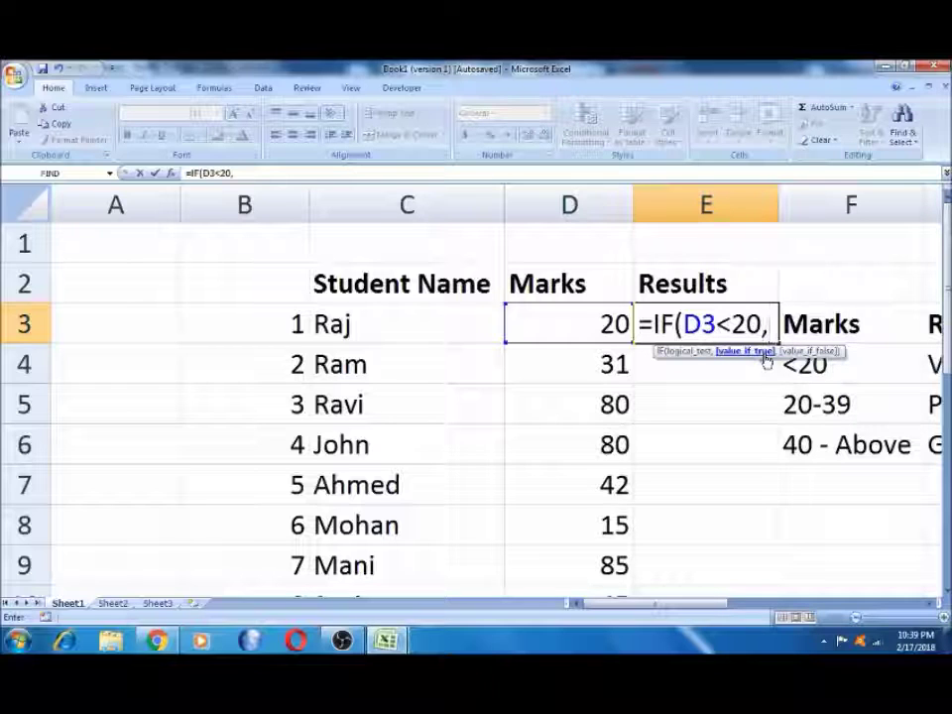
type("\"Very Poor\"")
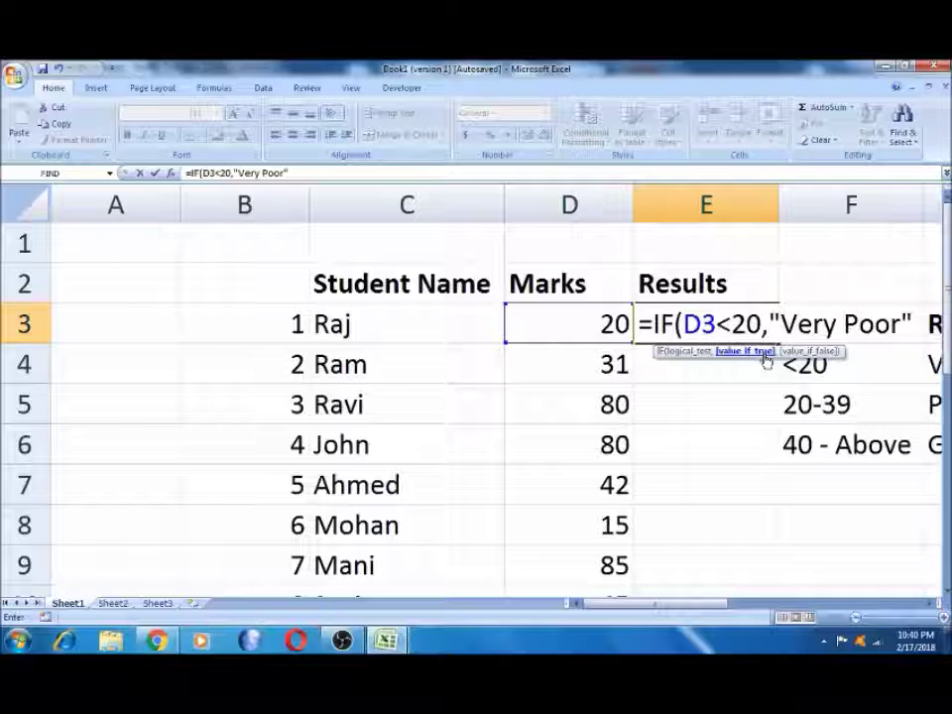
type(",")
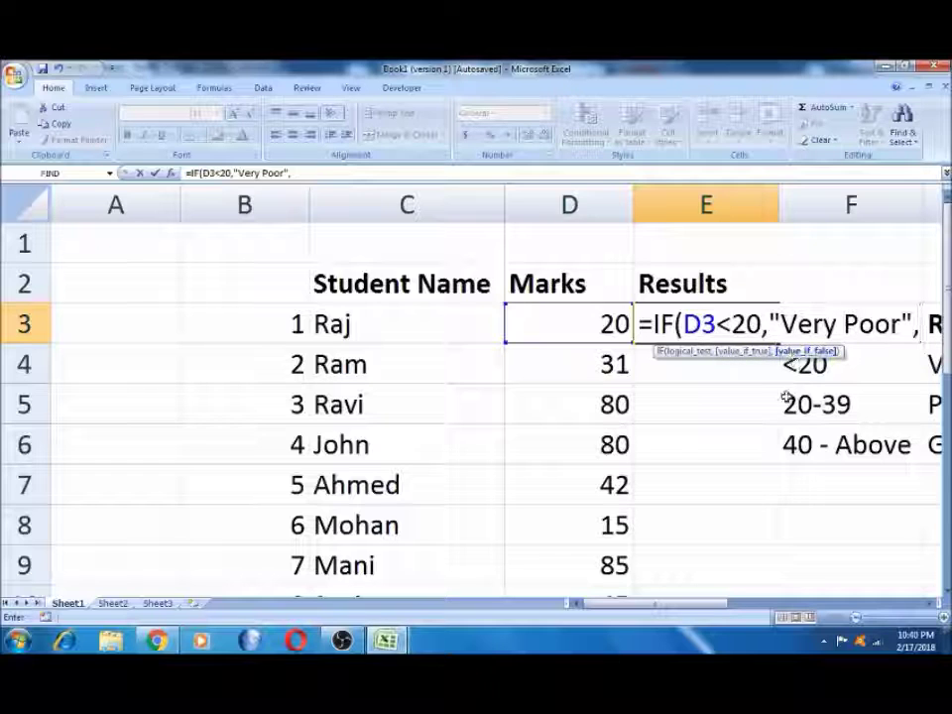
type("if")
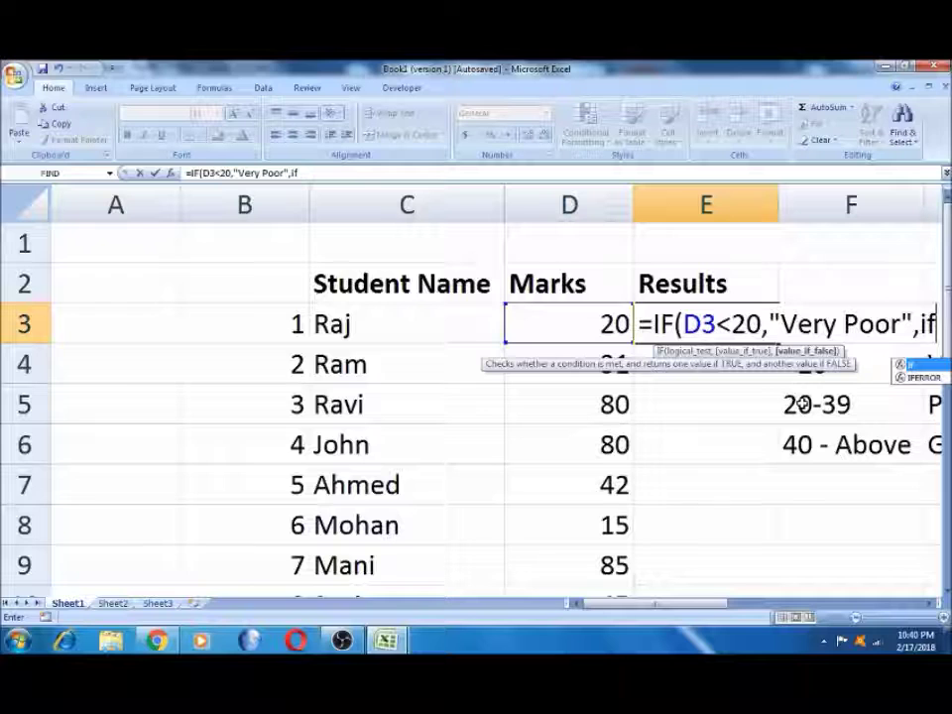
Add the nested IF(D3<40,"Poor", to E3's formula.
key("Tab")
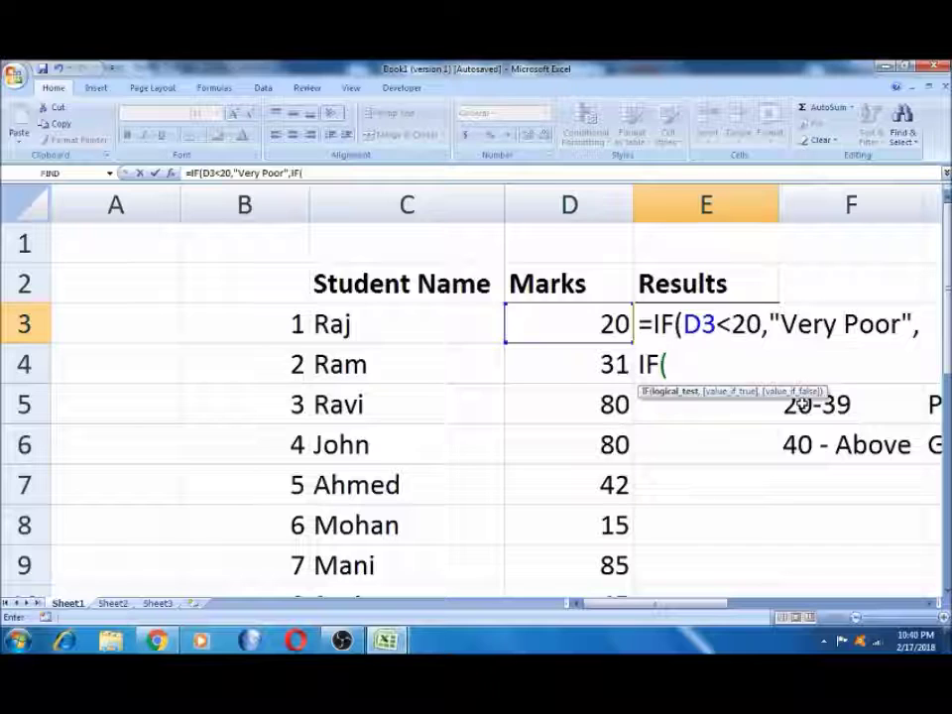
left_click(589, 318)
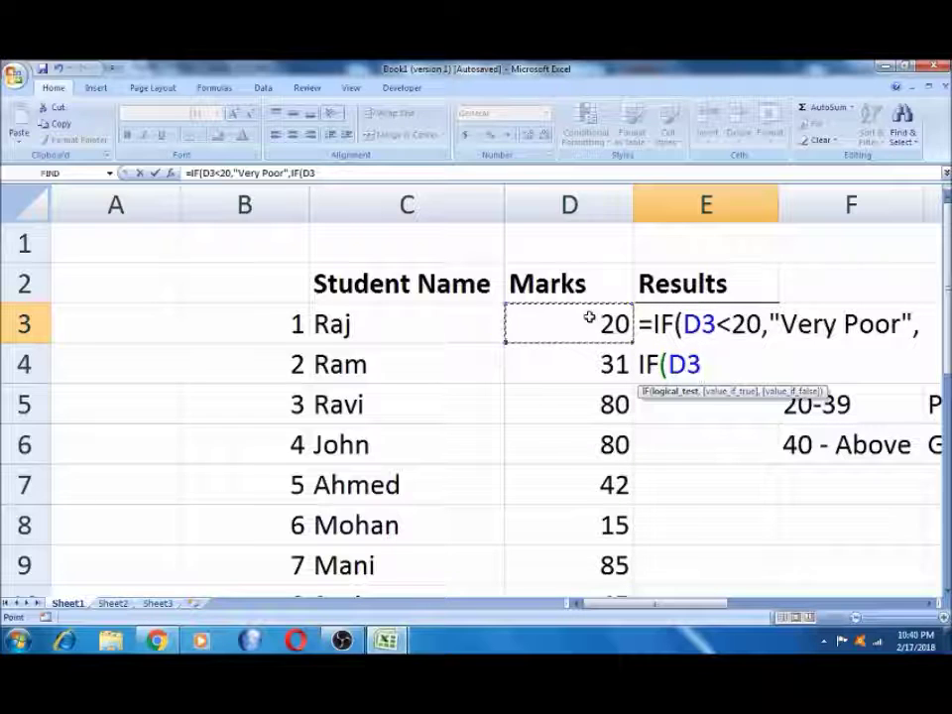
type("<")
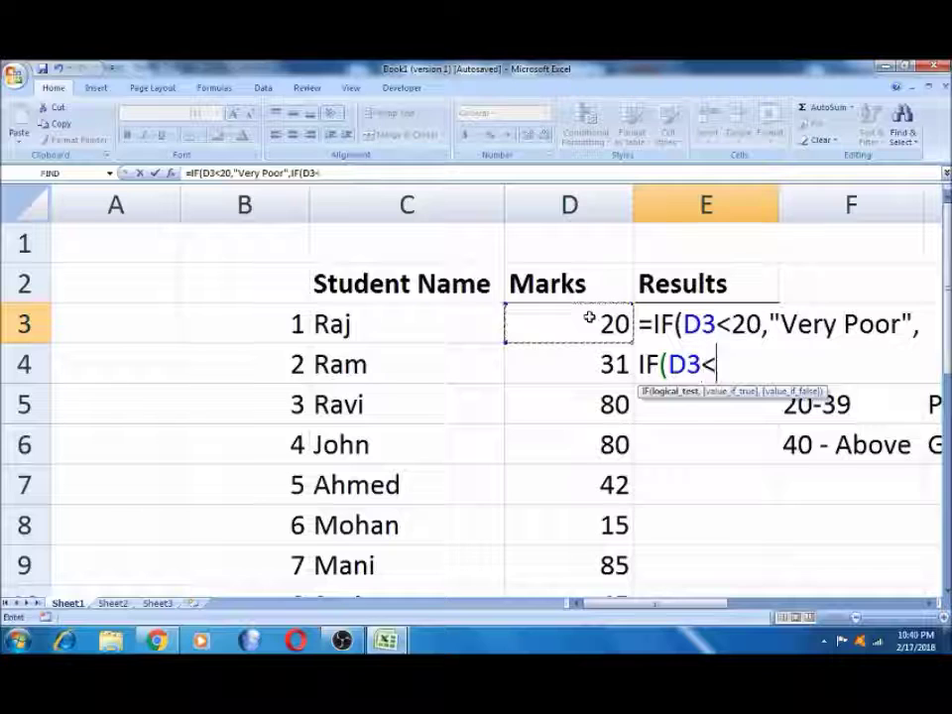
type("40")
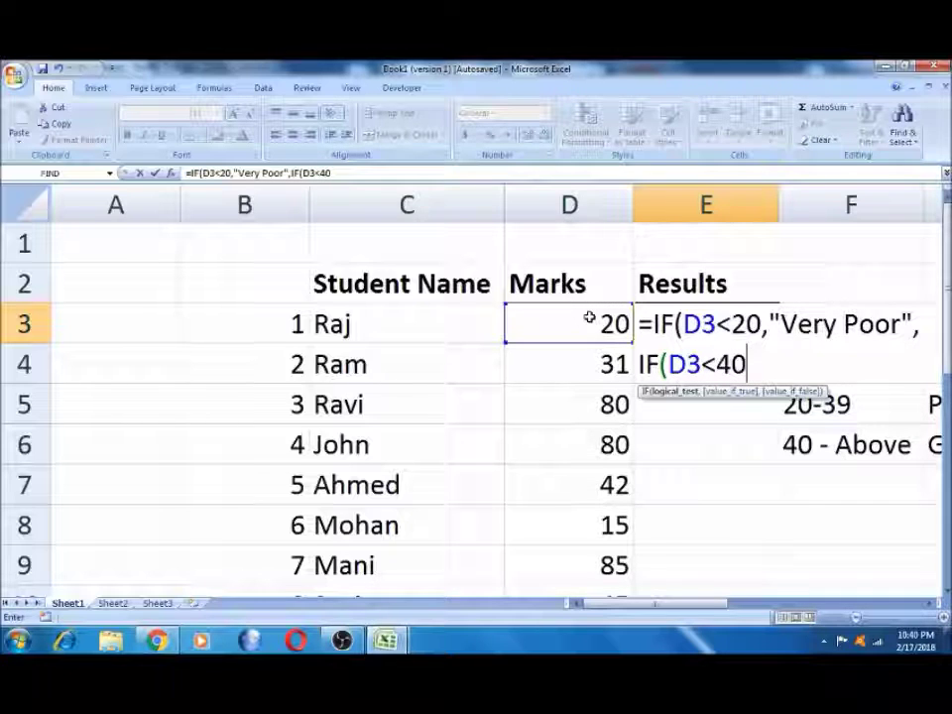
type(",")
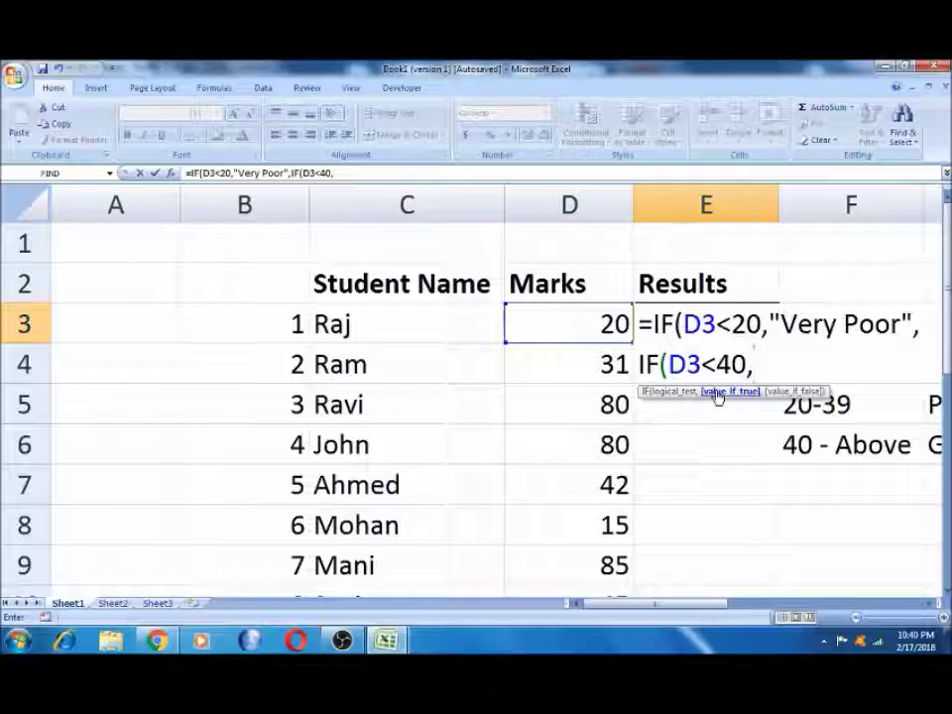
type("\"P")
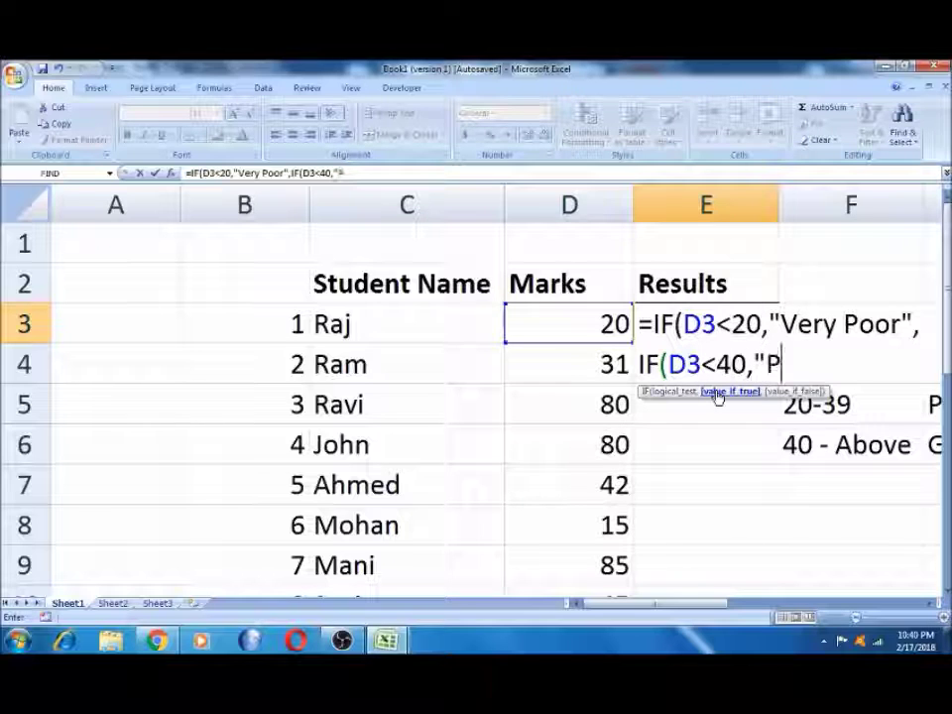
type("oor")
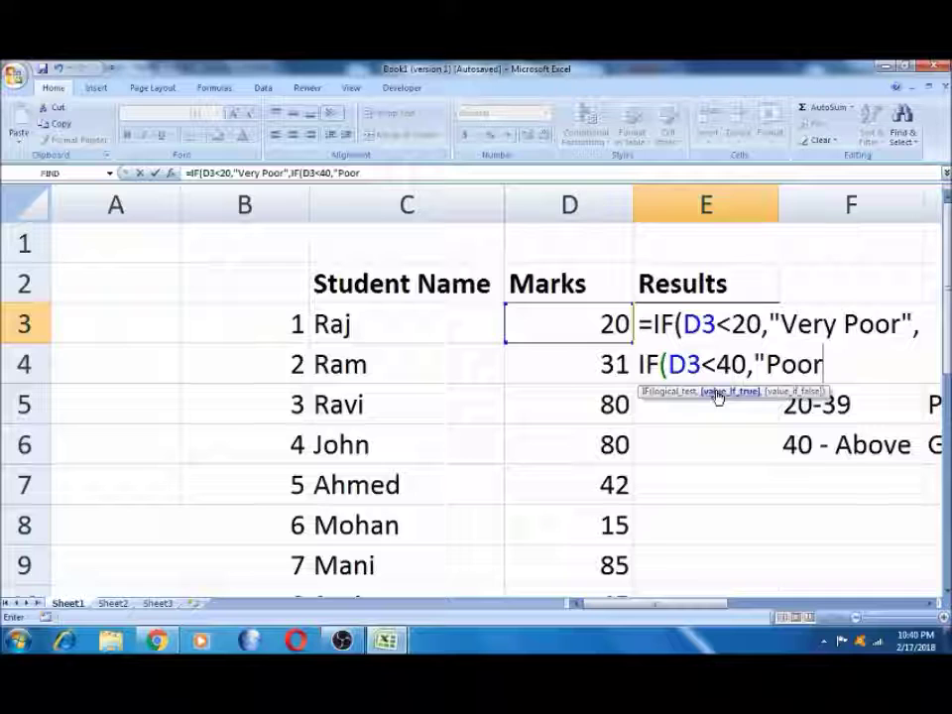
type("\"")
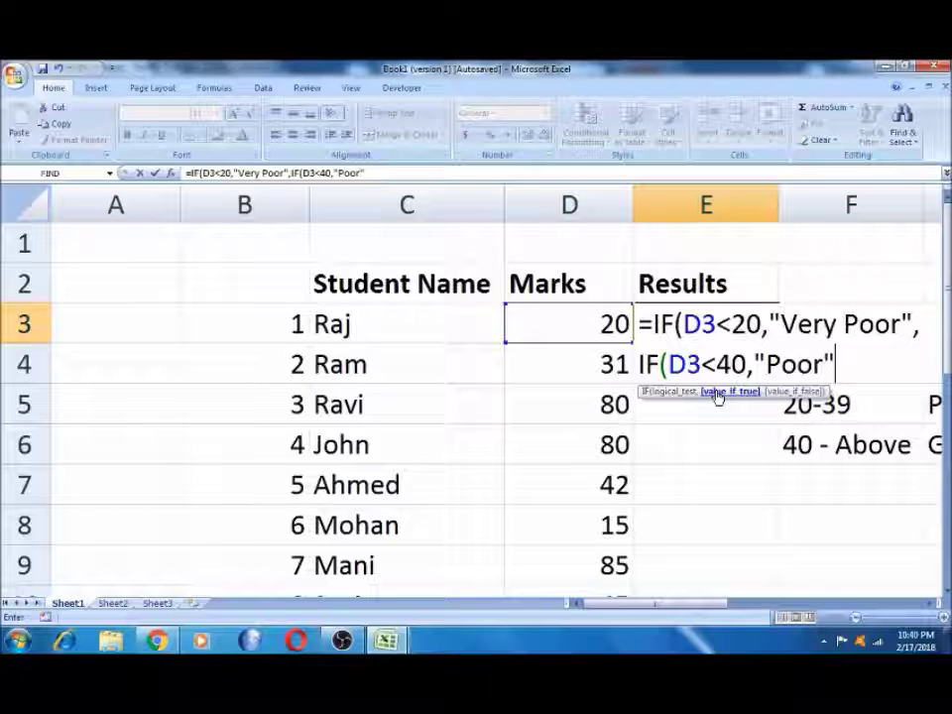
type(",")
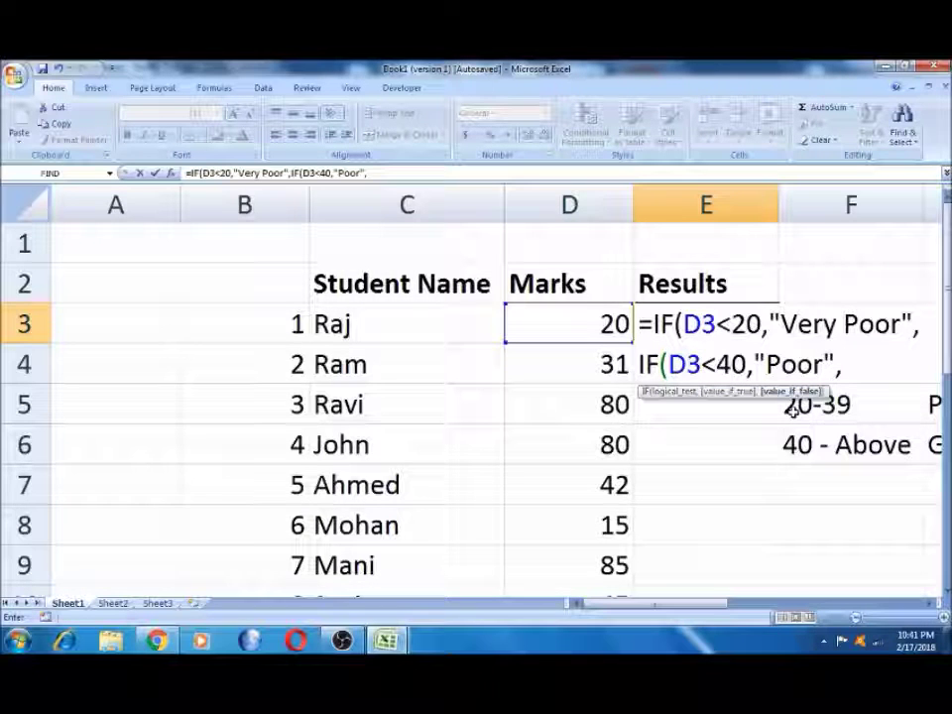
Finish E3's formula with IF(D3>40,"Good","NA") and enter it.
type("if")
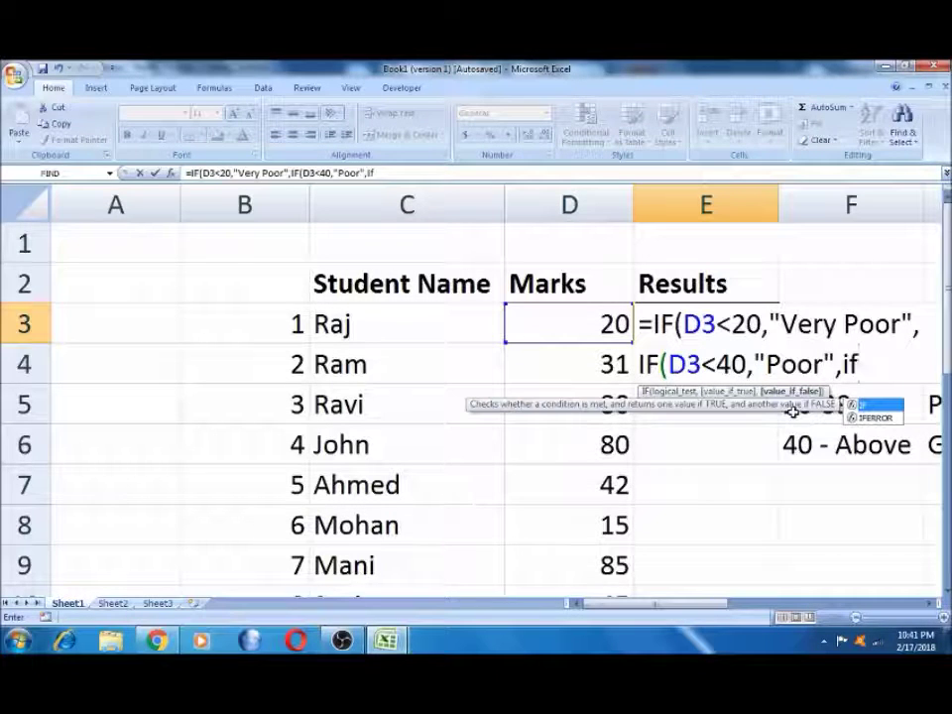
key("Tab")
left_click(602, 317)
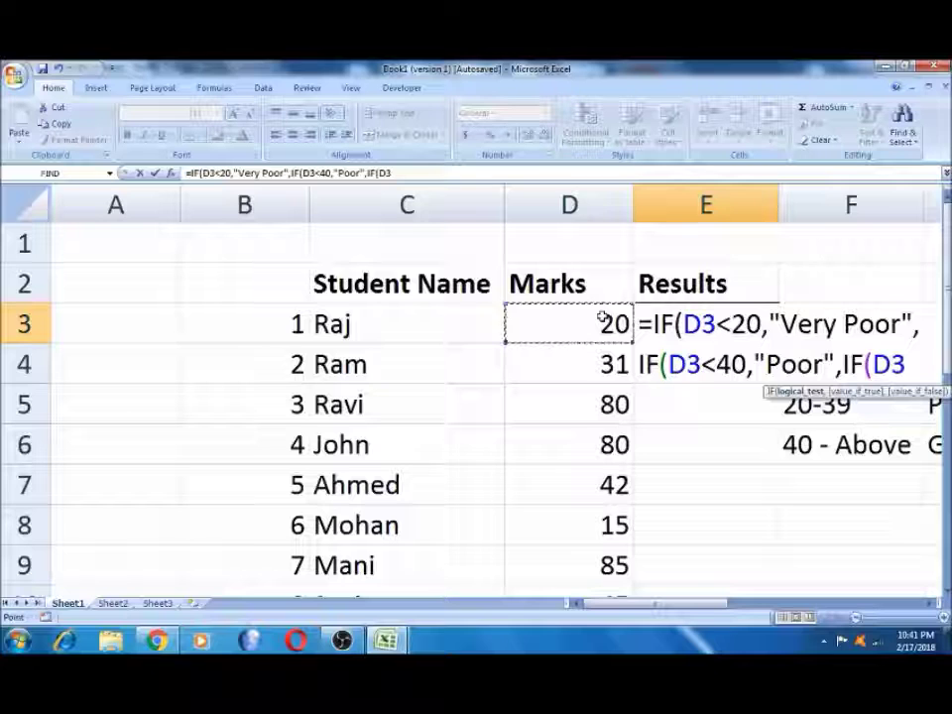
type(">40")
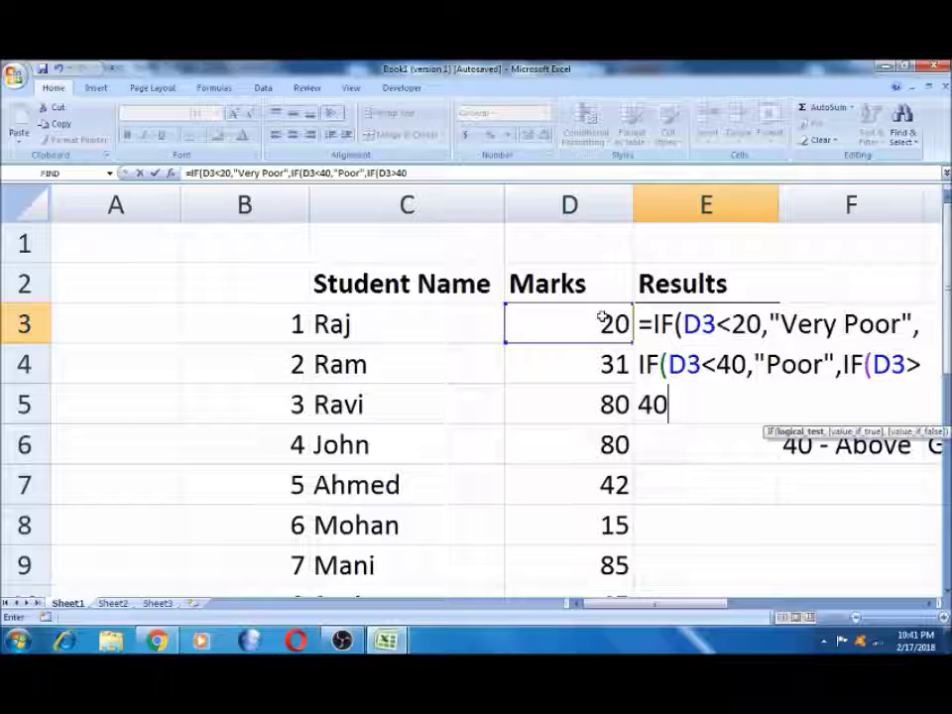
type(",")
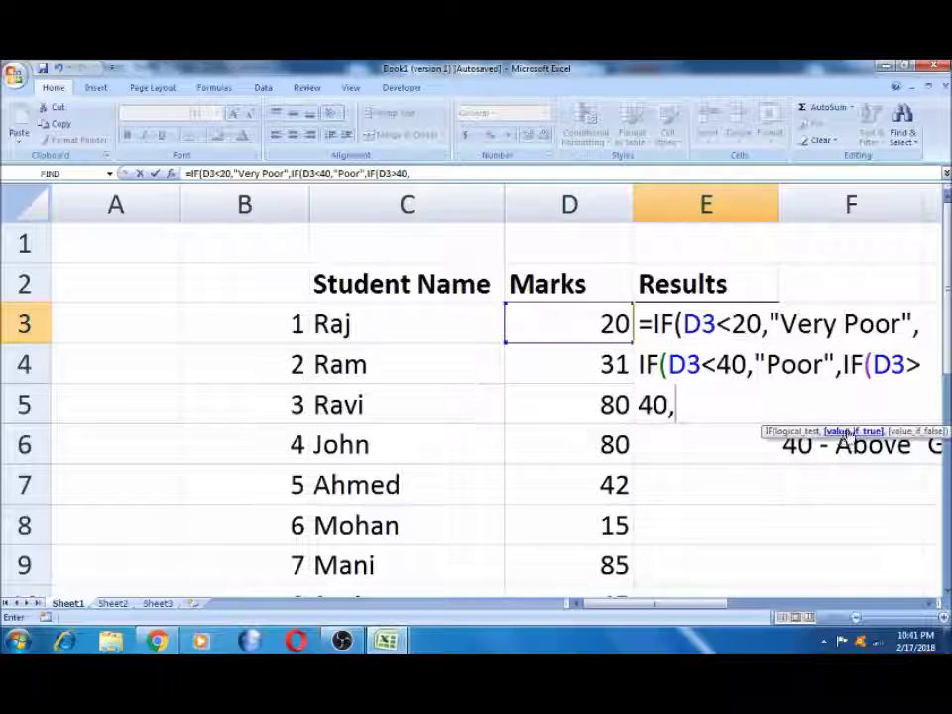
type("\"Good\"")
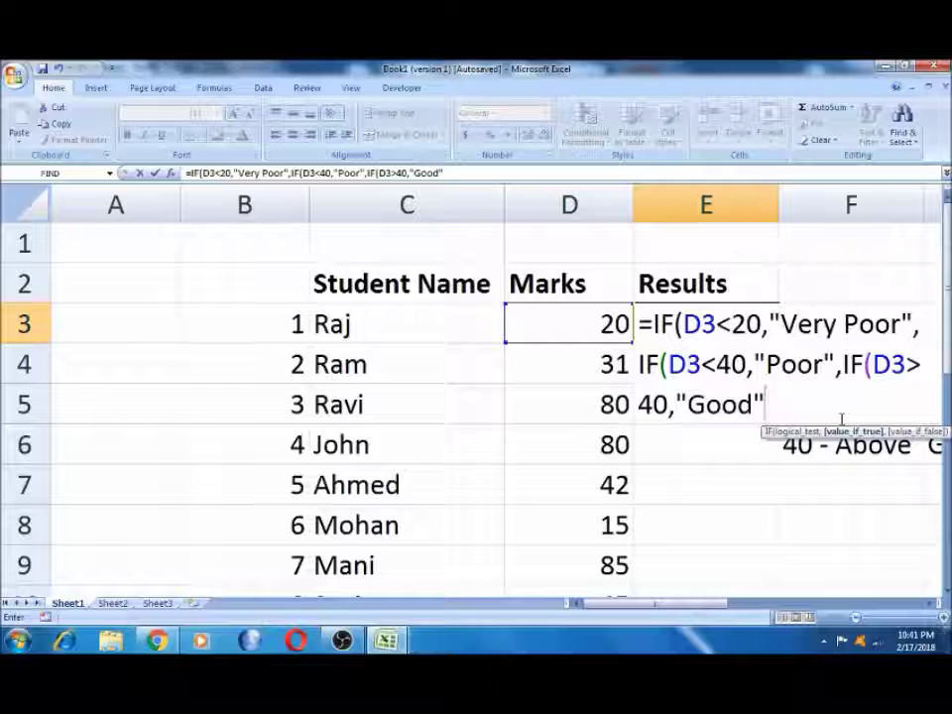
type(",")
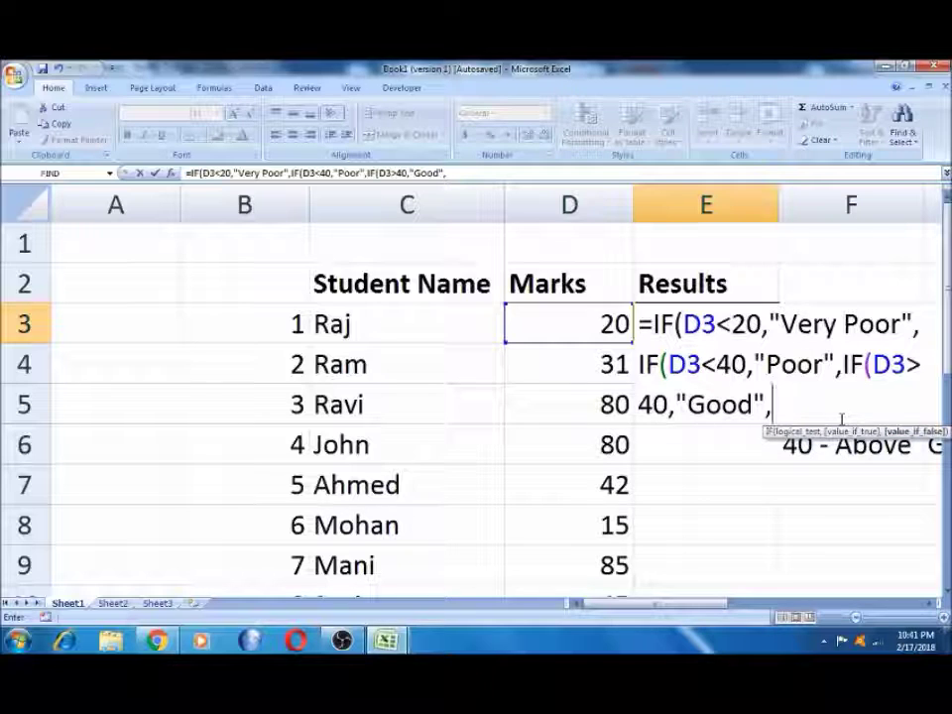
type("NA")
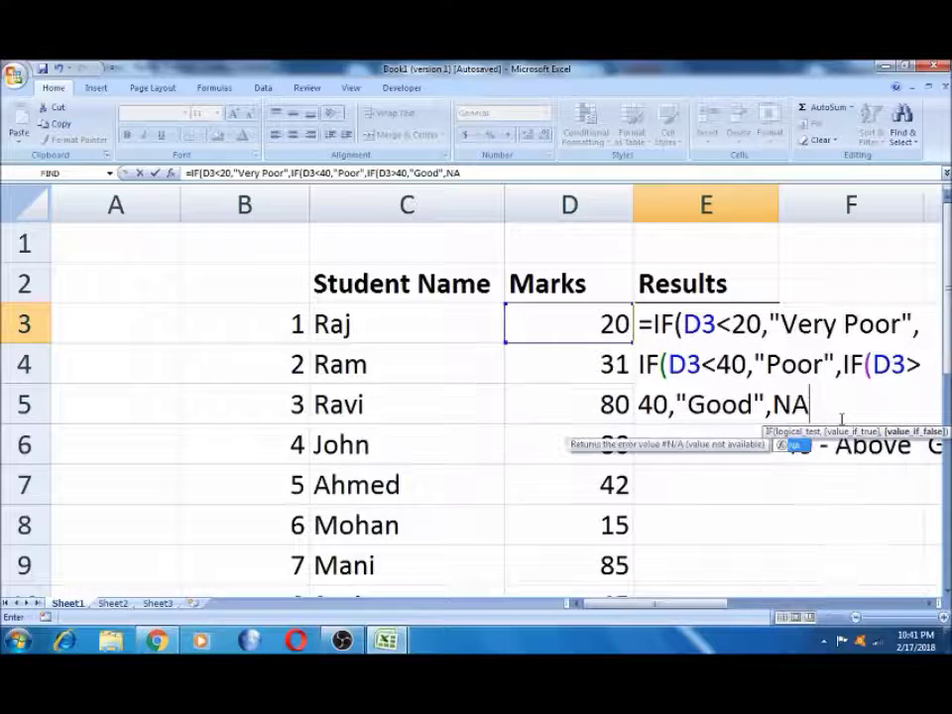
key("BackSpace")
key("BackSpace")
type("\"NA\")")
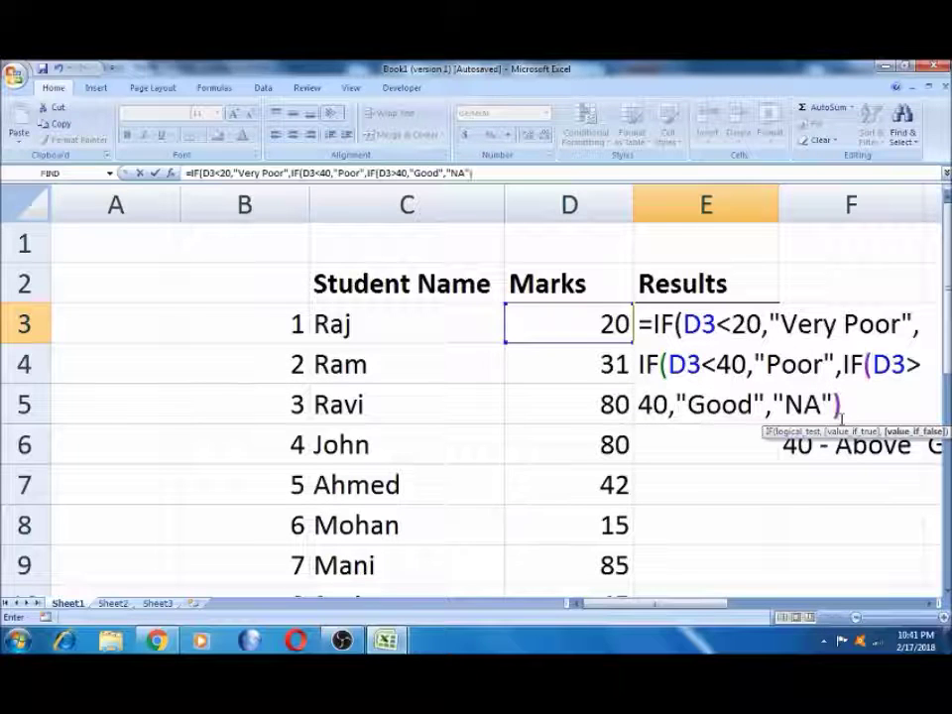
key("Return")
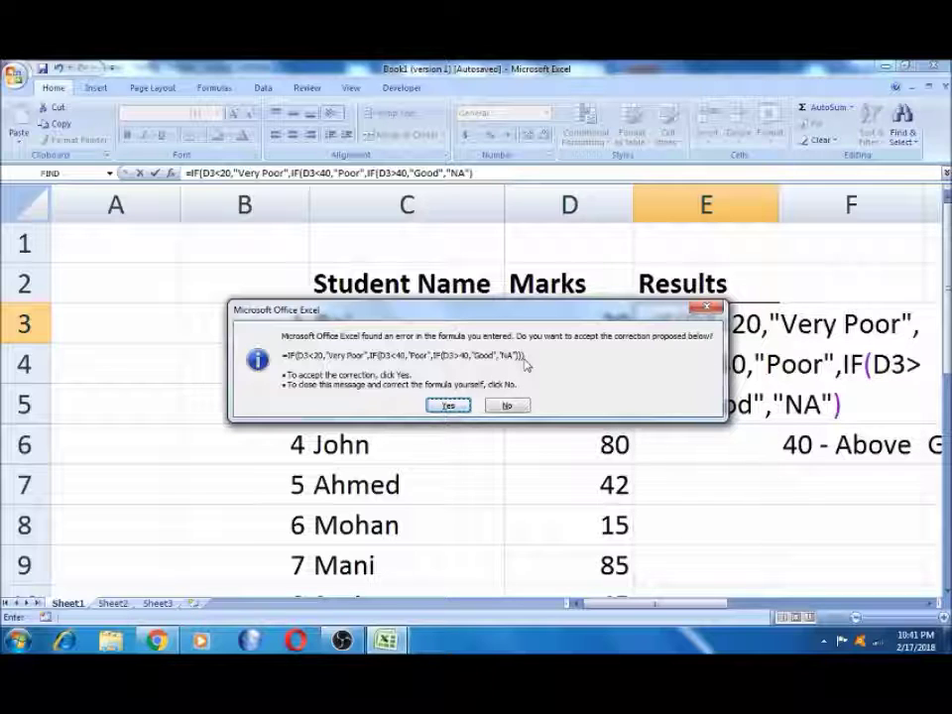
Accept the bracket correction and fill the nested rating formula down column E.
left_click(448, 407)
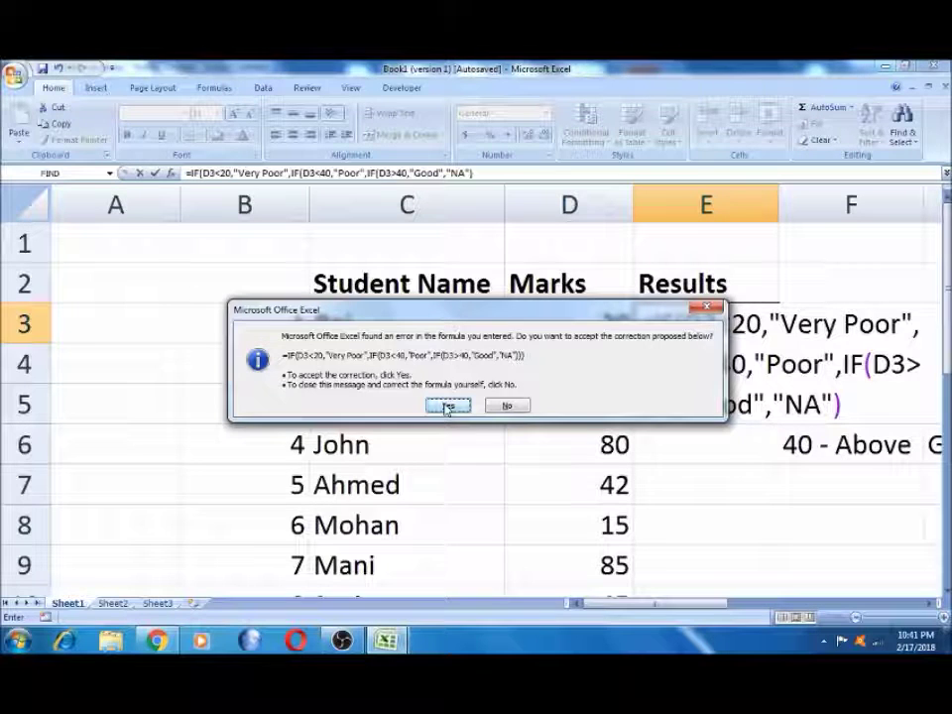
left_click(693, 326)
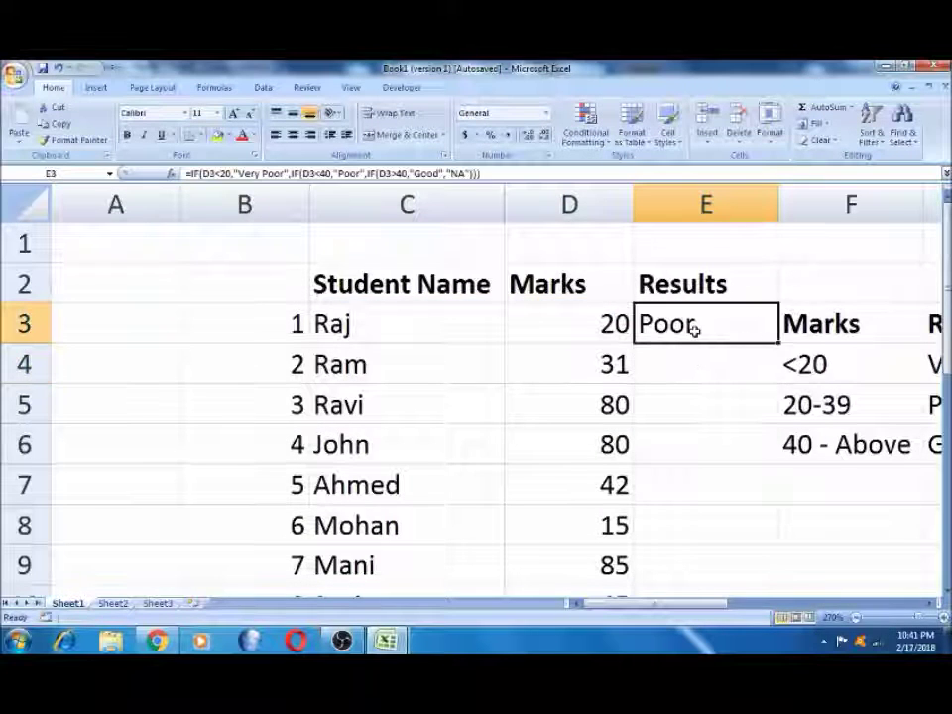
double_click(779, 343)
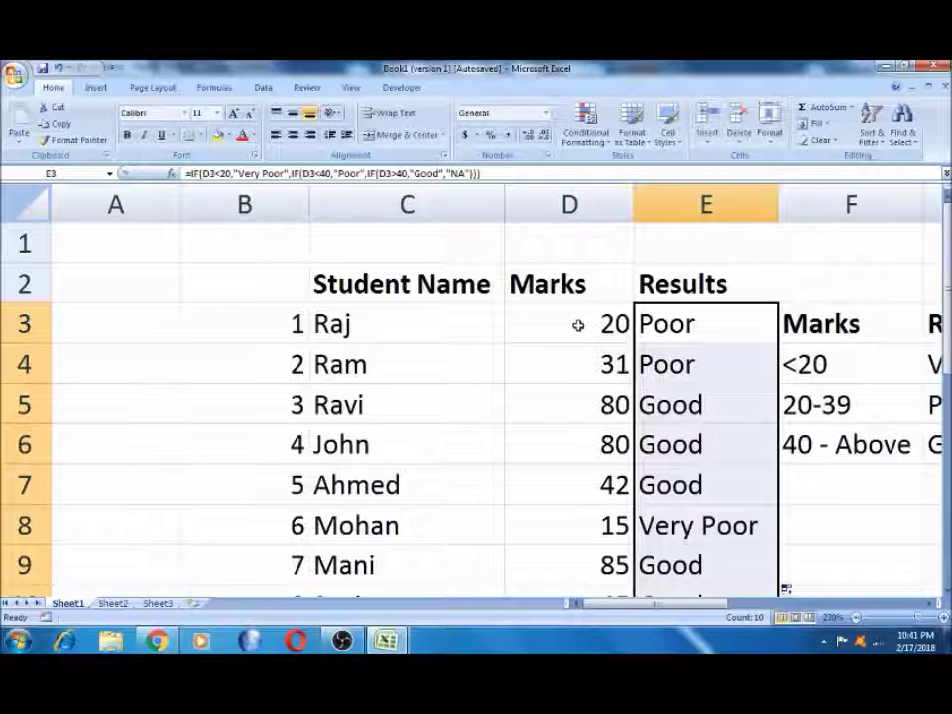
Move through the Marks column from D3 down to D5.
left_click(579, 325)
key("Right")
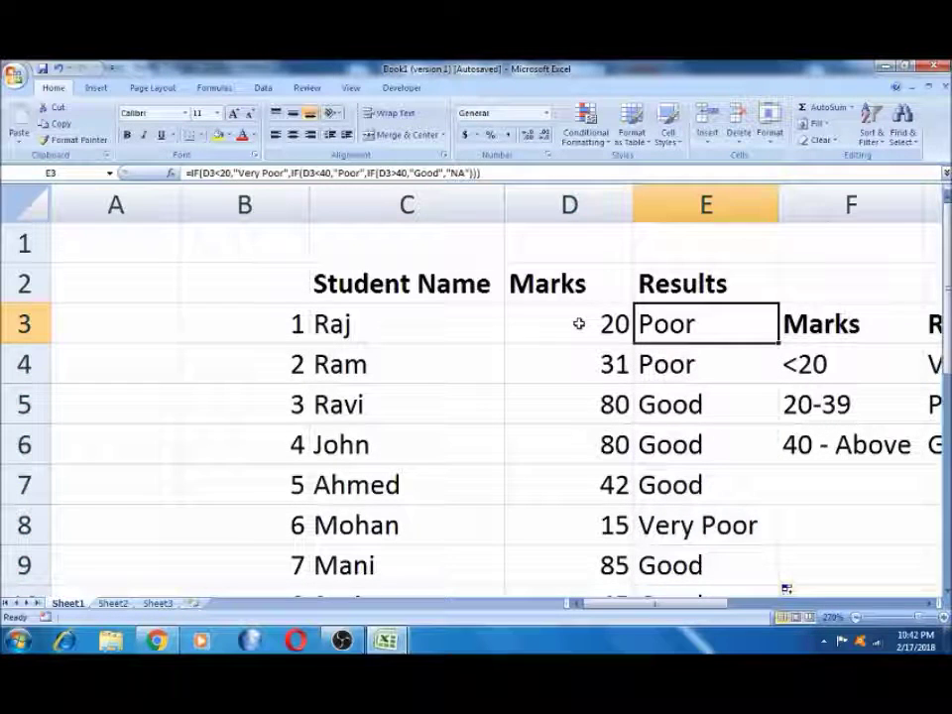
key("Left")
key("Down")
key("Down")
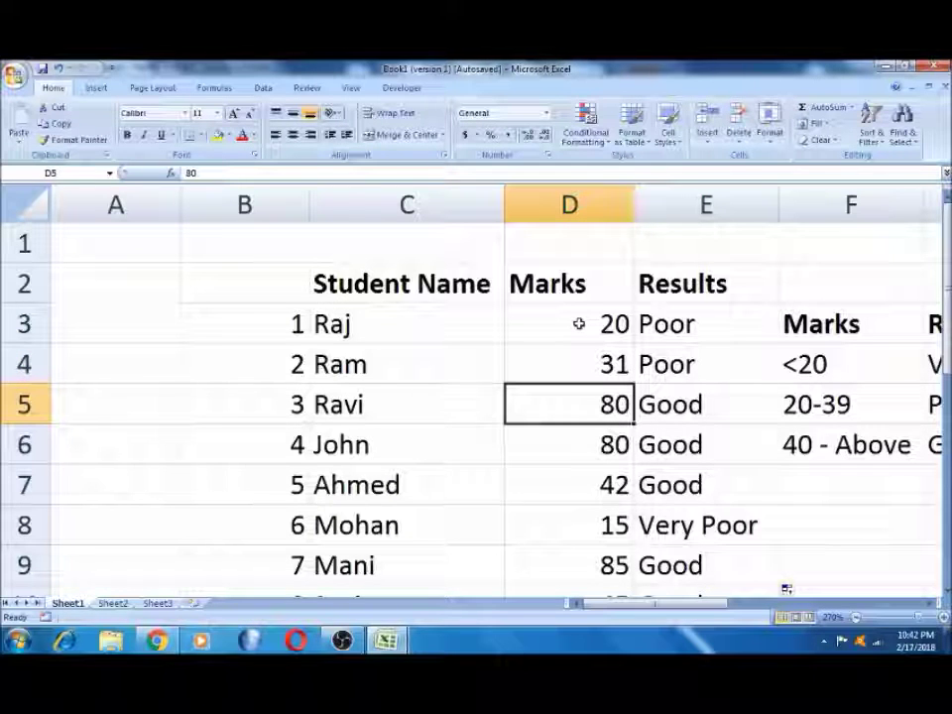
Change the student's mark in D6 to 41, then 40, and check that E6 shows NA.
key("Down")
type("41")
key("ctrl+Return")
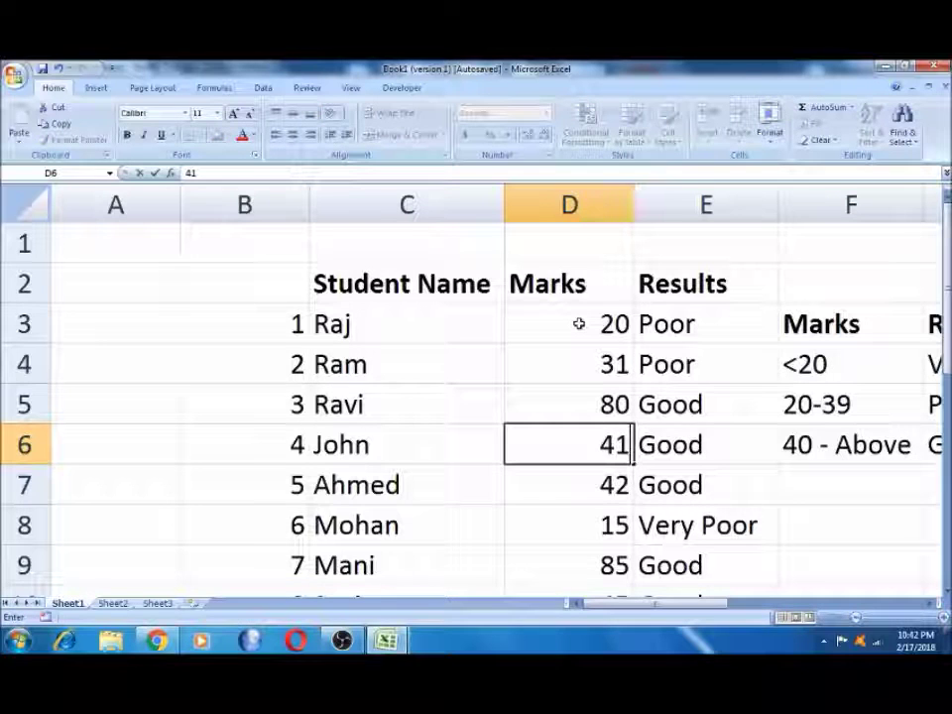
key("Right")
key("Left")
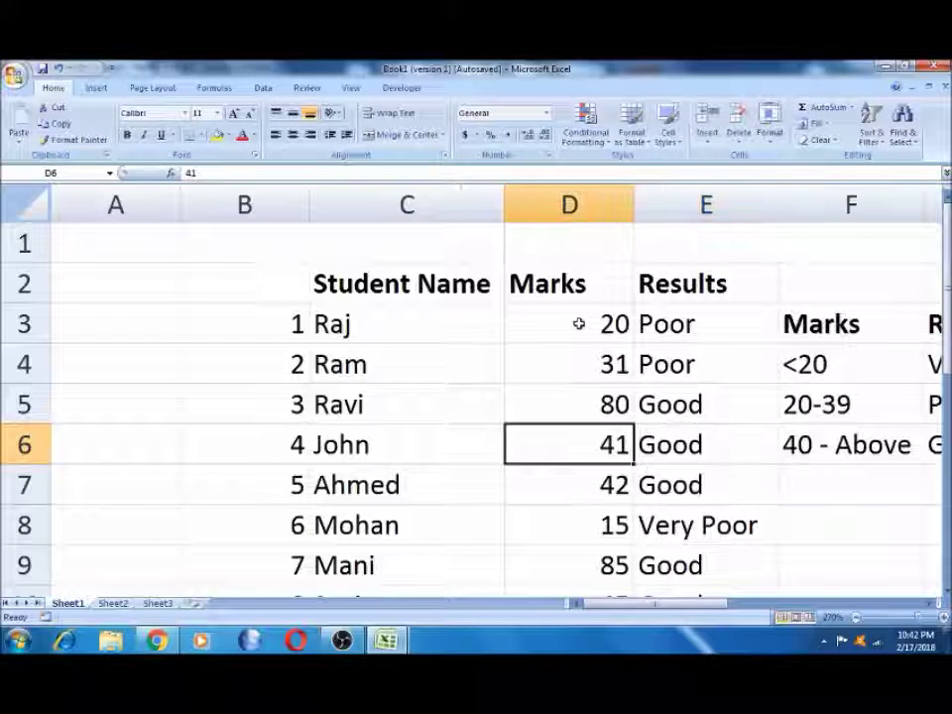
type("40")
key("Right")
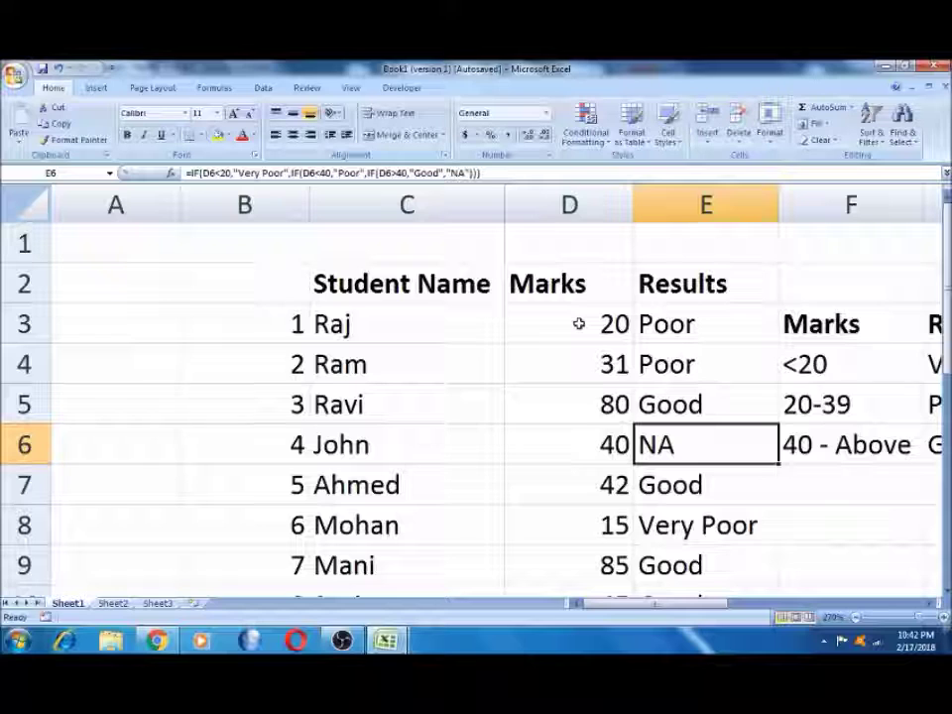
key("Left")
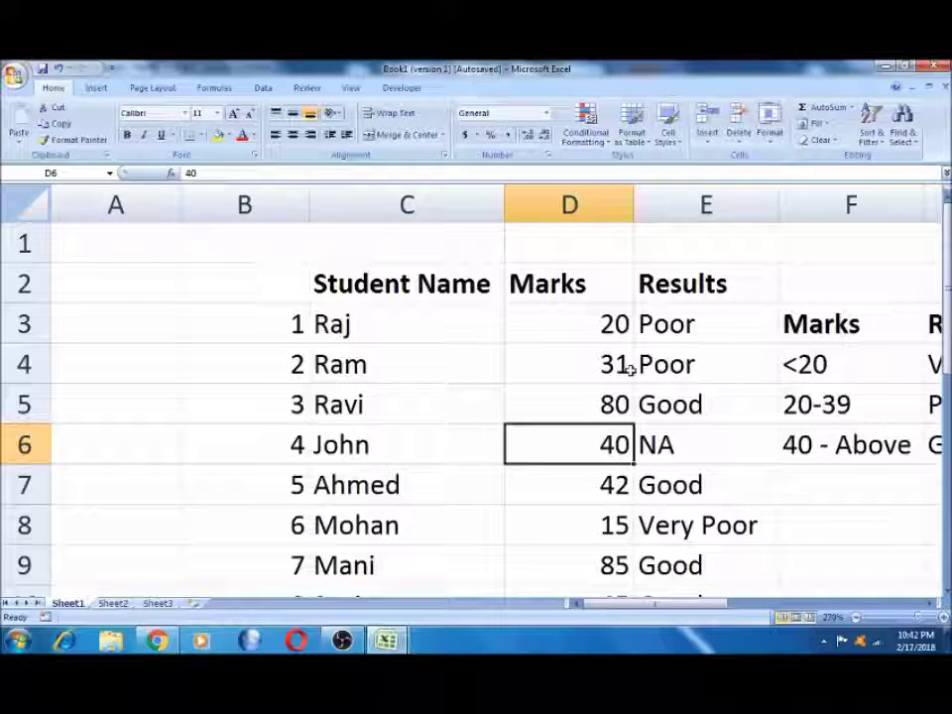
left_click(662, 443)
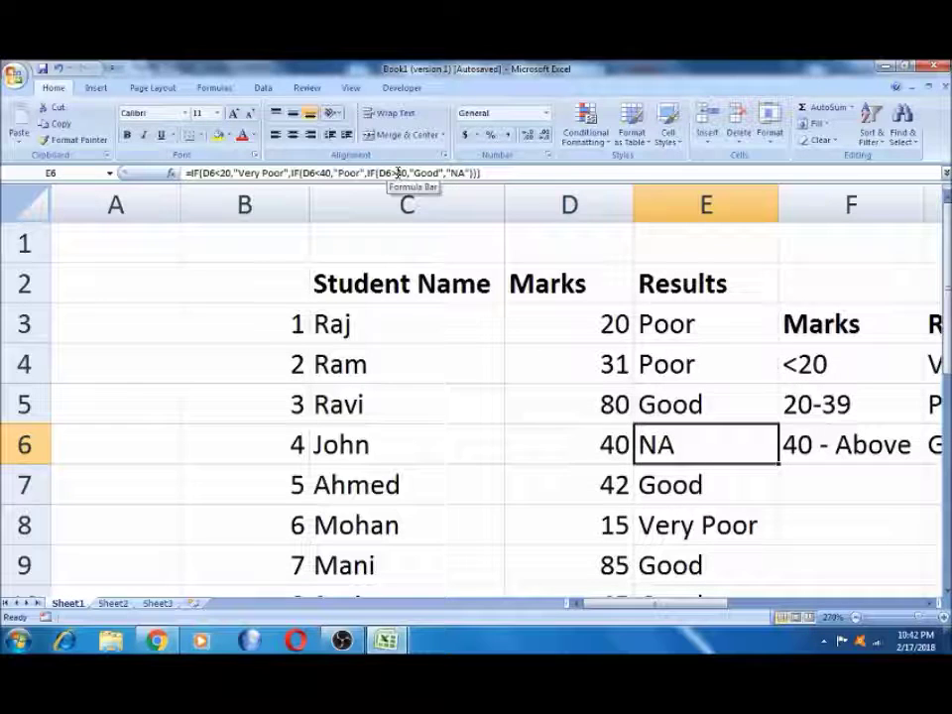
Make a first edit to the D6>40 condition in E6's formula and commit it.
left_click(398, 174)
type("+")
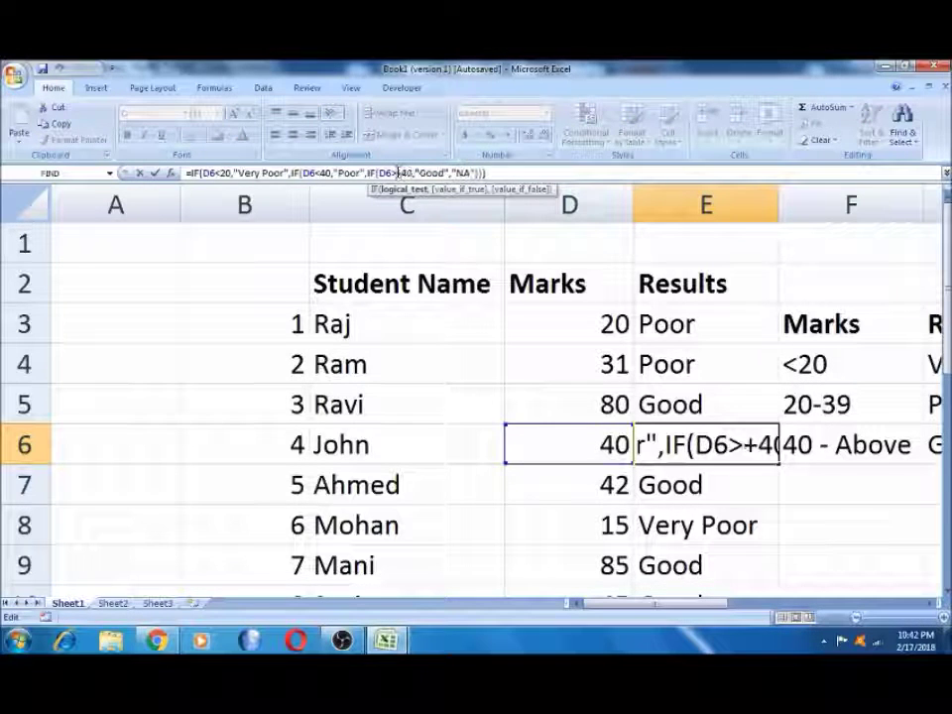
key("ctrl+Return")
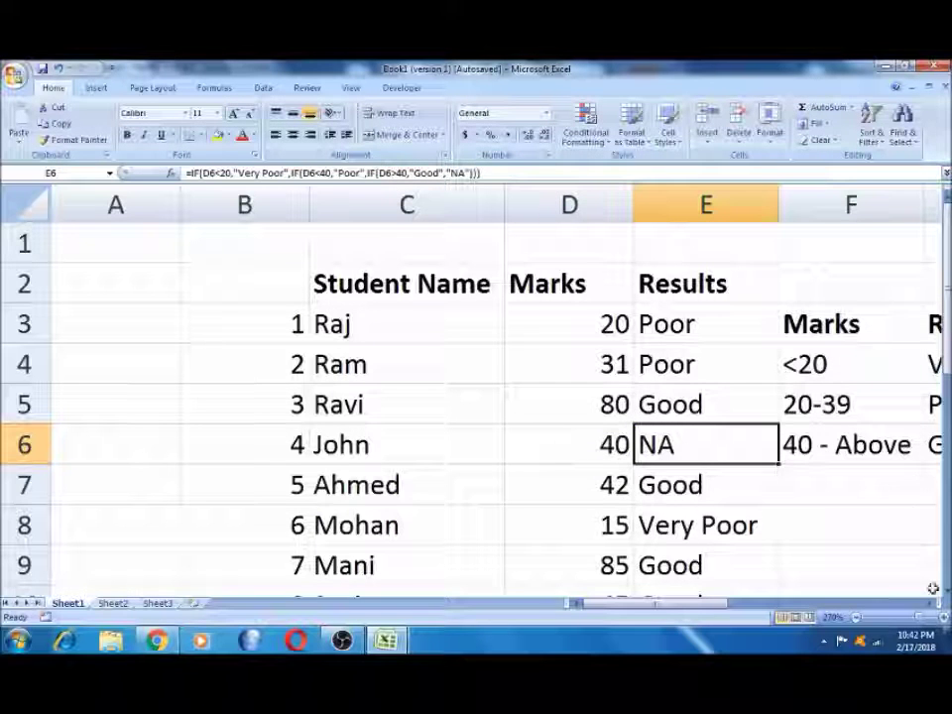
scroll(920, 512, "up", 2, "ctrl")
scroll(921, 512, "up", 2, "ctrl")
scroll(436, 278, "up", 1, "ctrl")
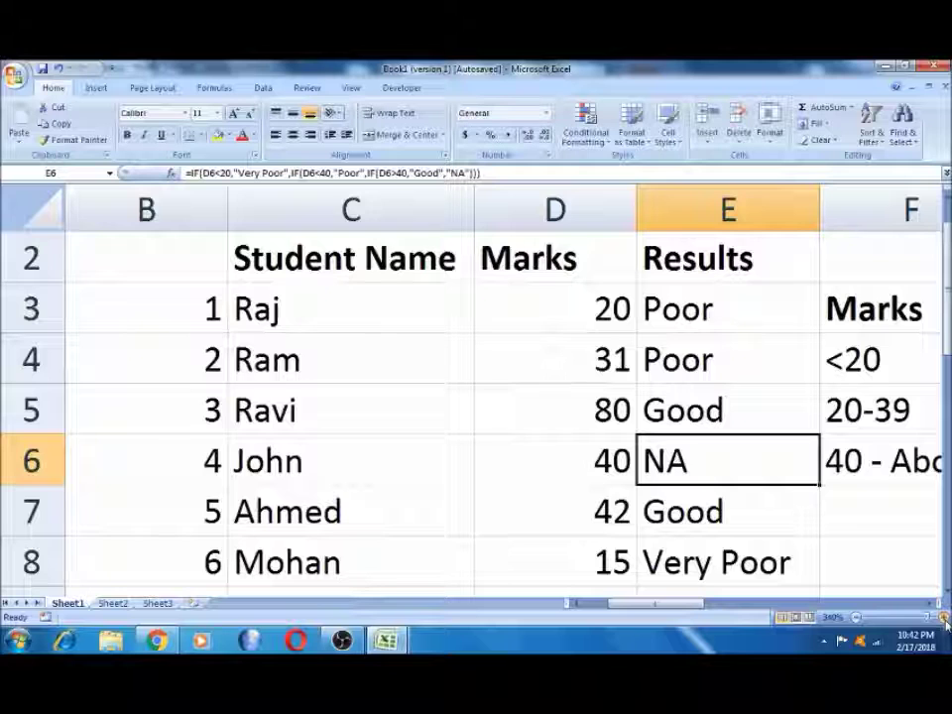
Change E6's condition to D6>=40 so John's mark of 40 is rated Good.
left_click(400, 174)
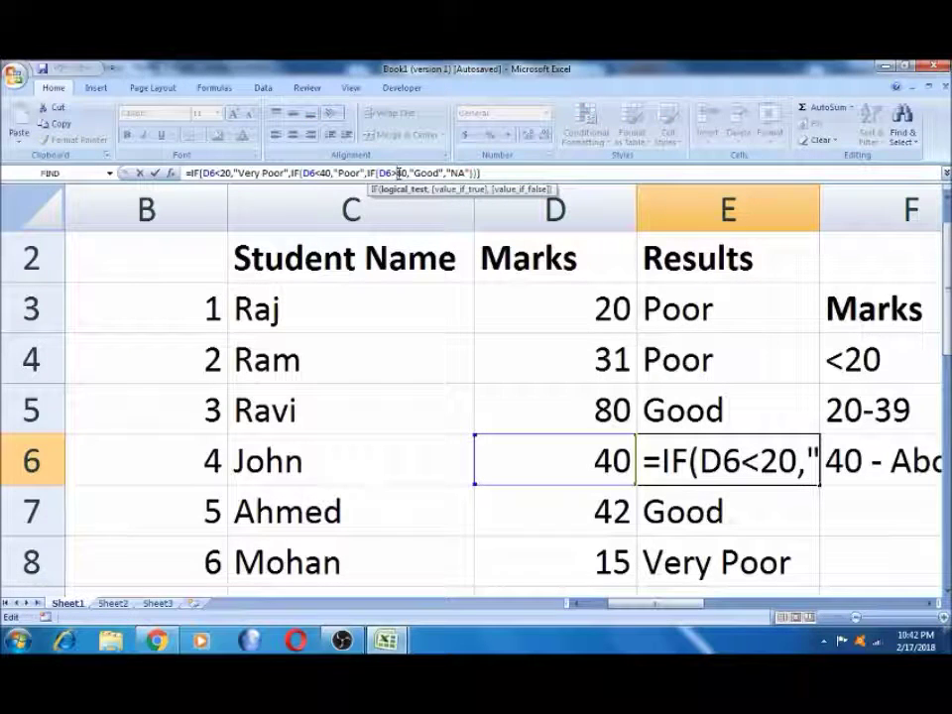
type("=")
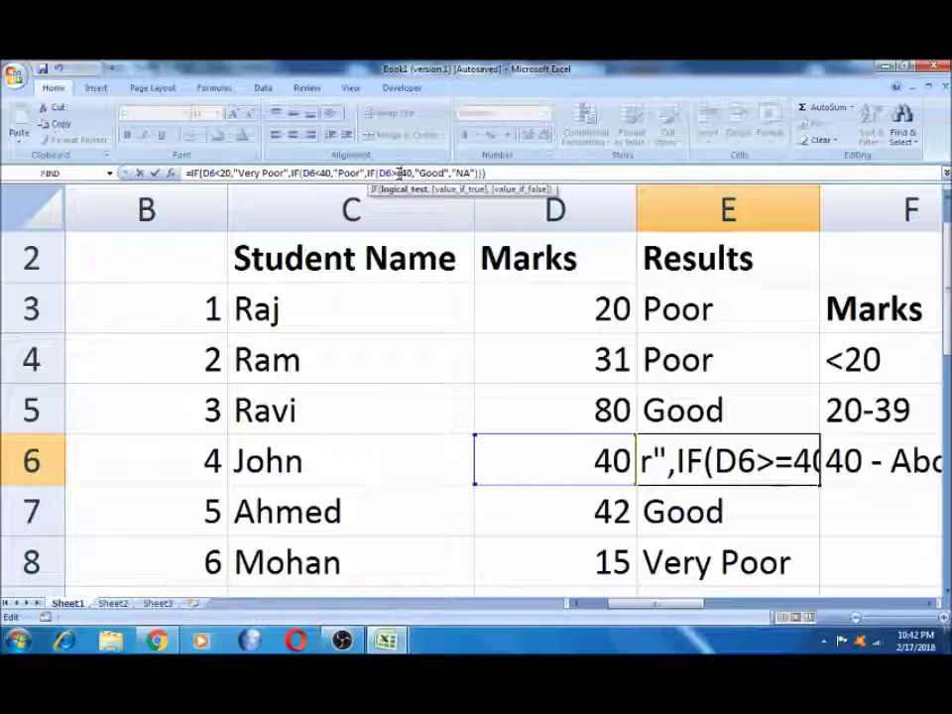
key("Return")
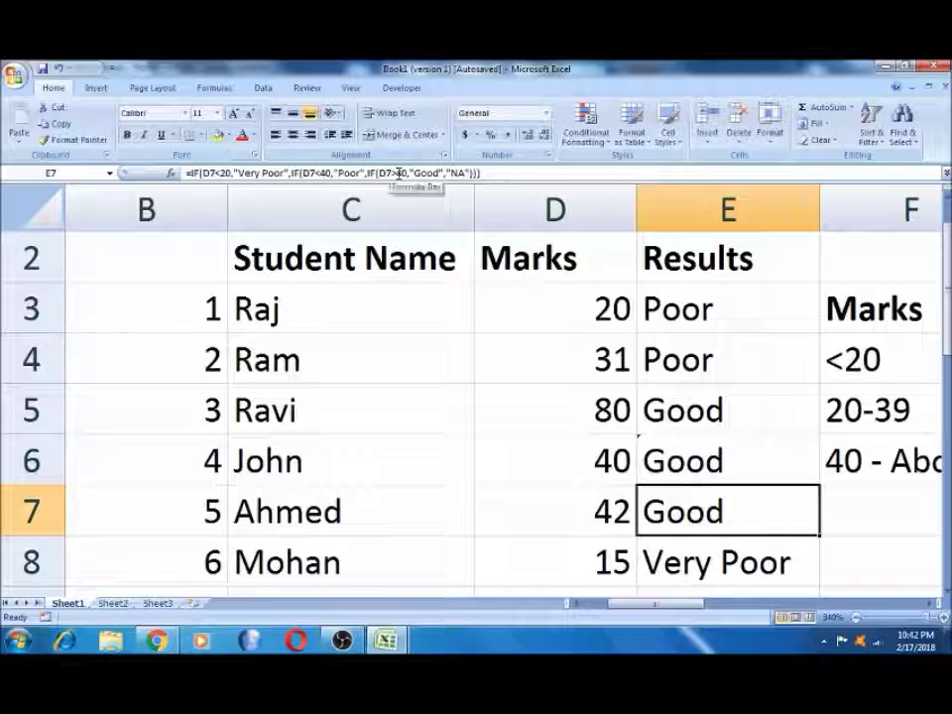
left_click(602, 503)
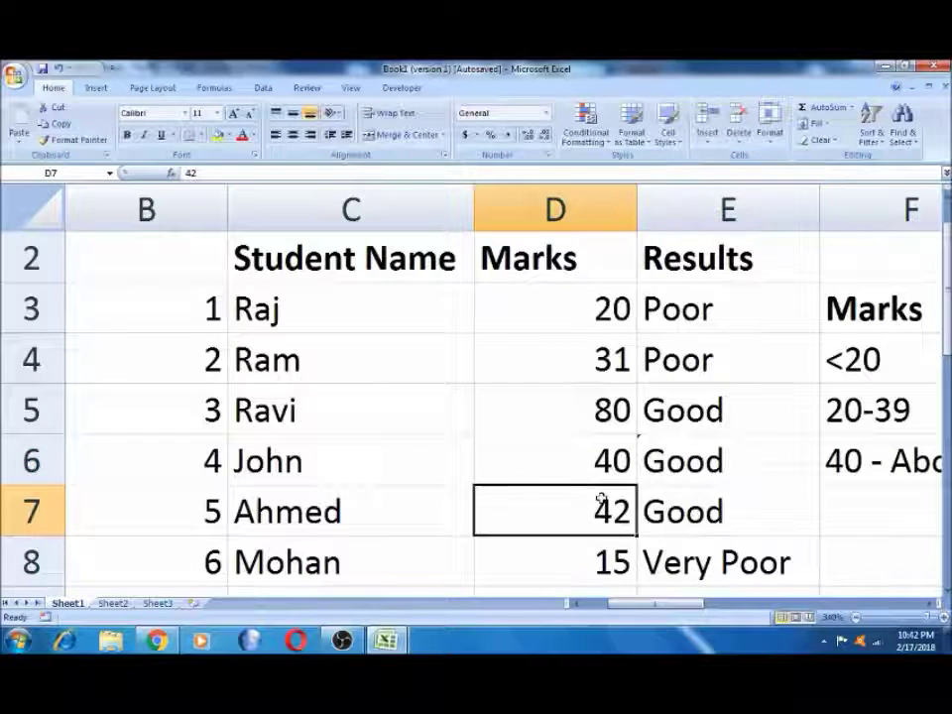
left_click(602, 462)
key("Right")
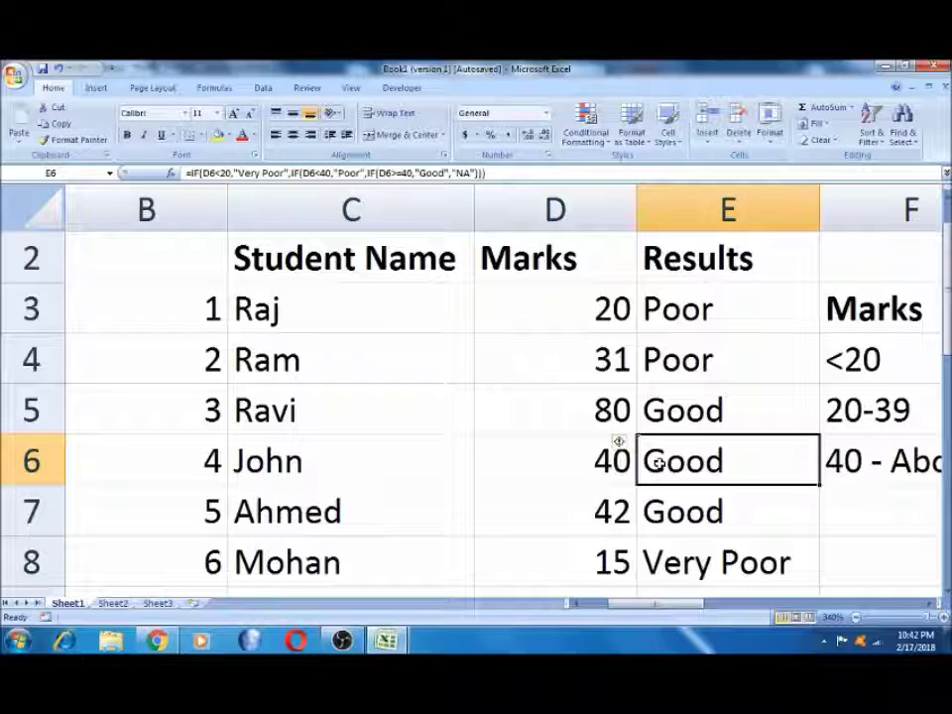
Dismiss E6's inconsistent-formula warning with Ignore Error.
left_click(620, 444)
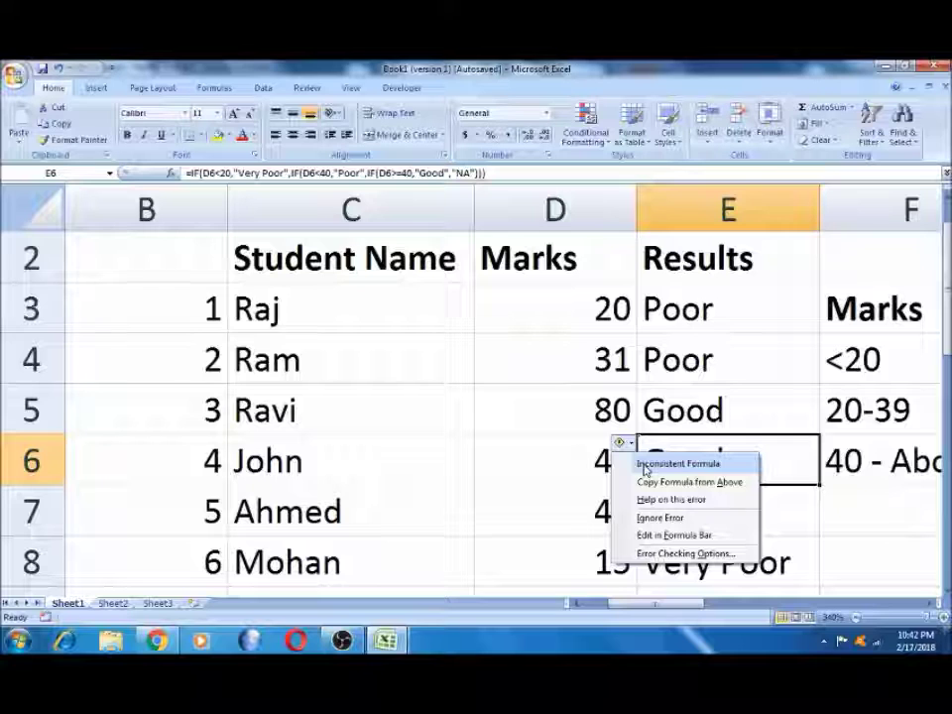
left_click(652, 518)
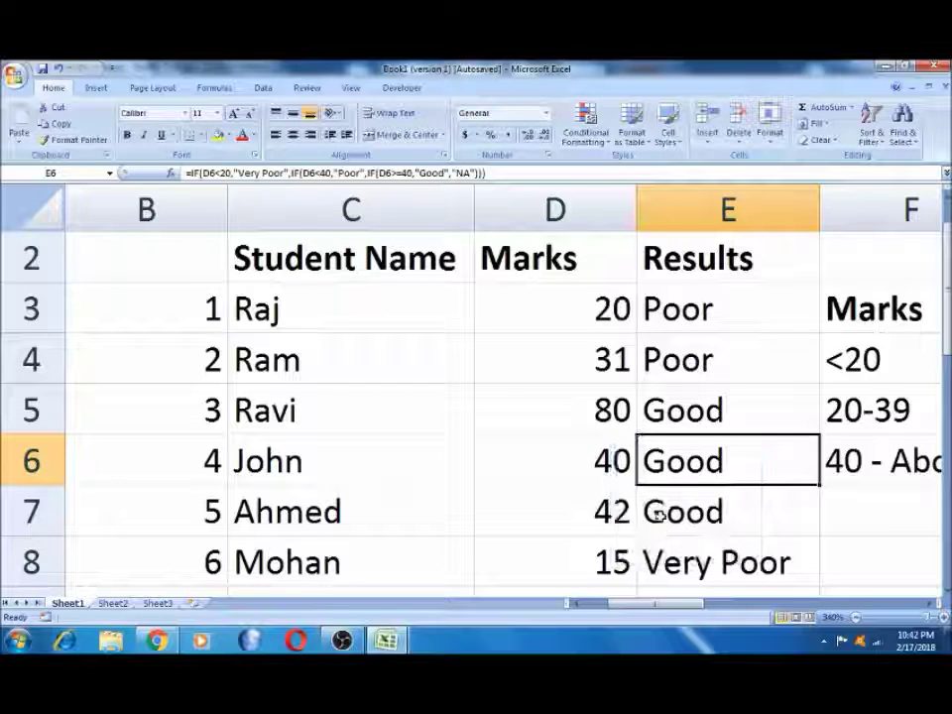
left_click(617, 463)
Enter 18 as the mark in D6, which E6 now rates Very Poor.
key("Left")
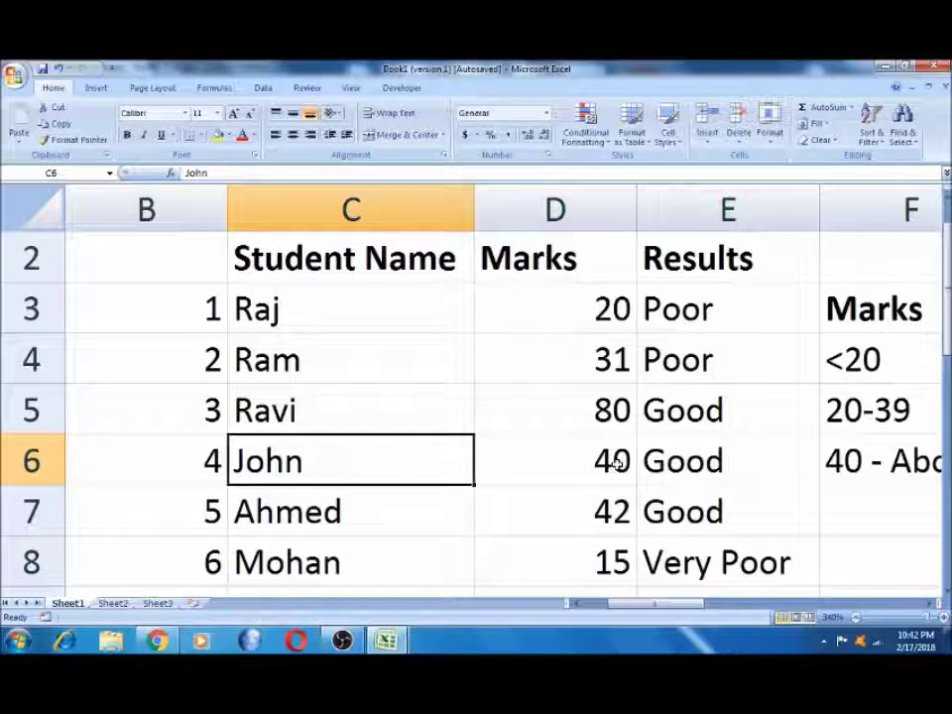
key("Right")
key("Down")
key("Up")
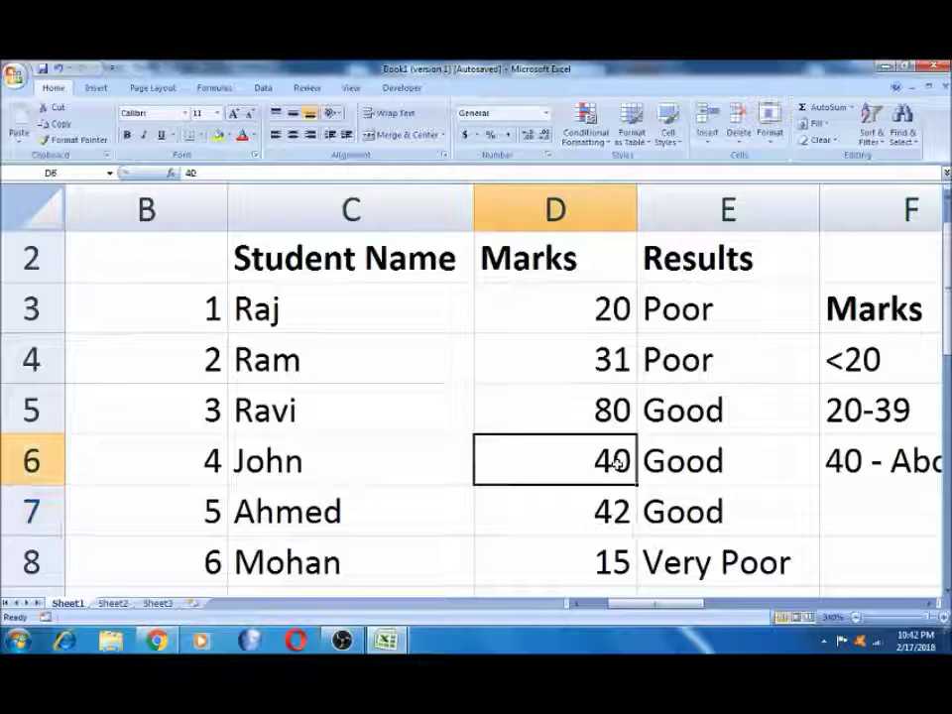
type("18")
key("Right")
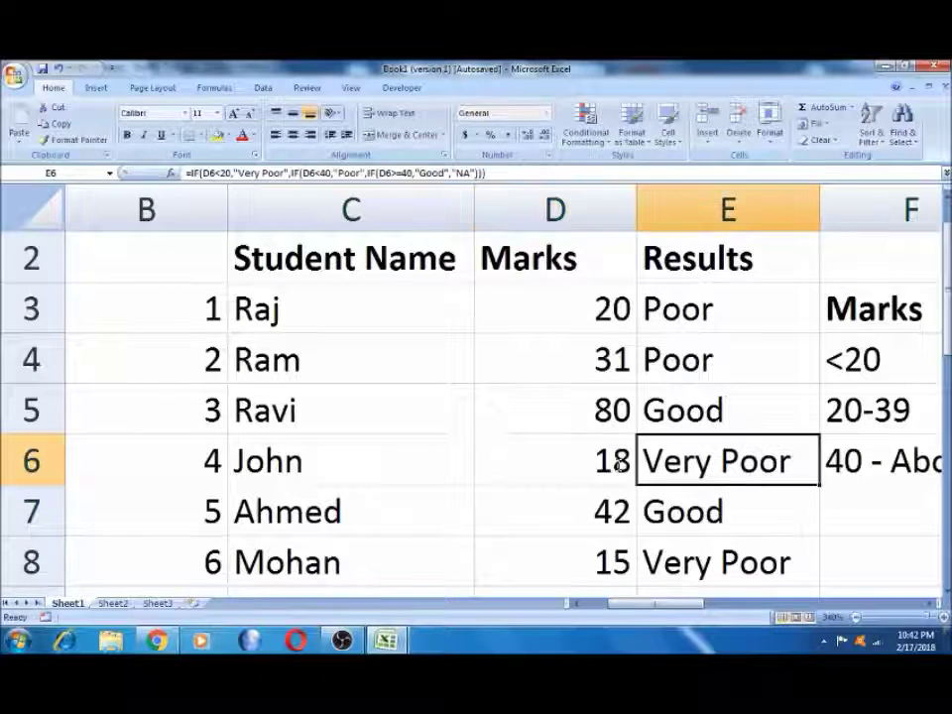